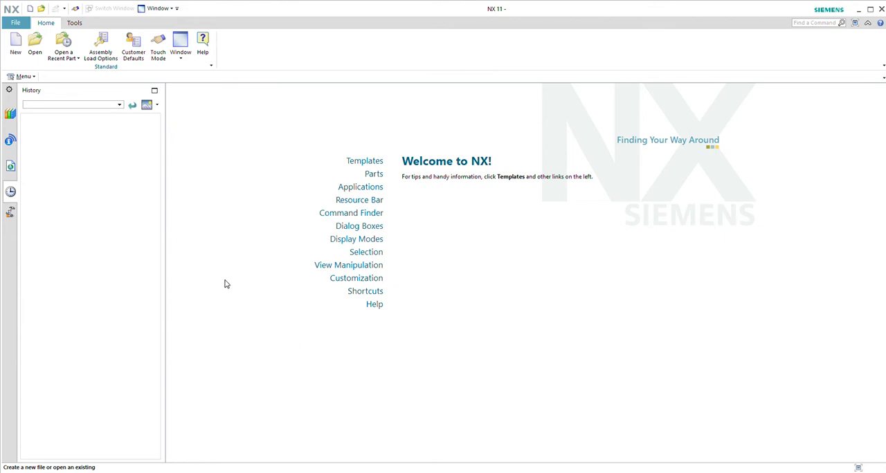
Create a new model file named junkmodel2 and start a sketch on the YZ plane of the datum coordinate system
click(15, 45)
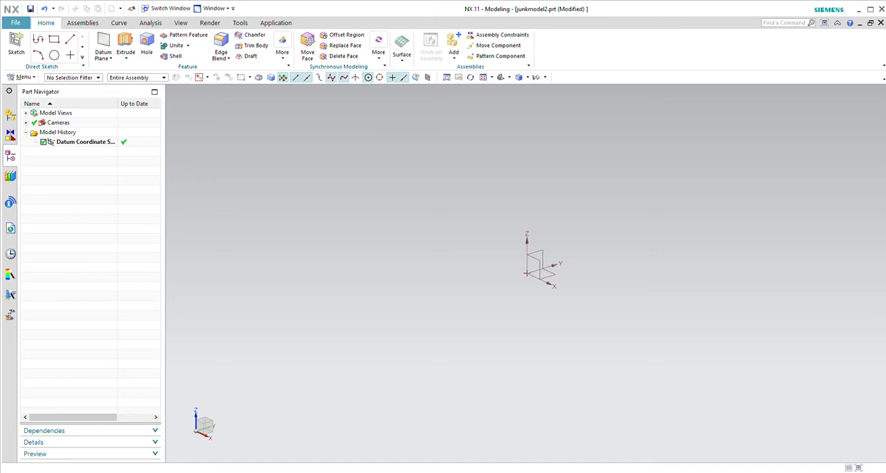
click(15, 42)
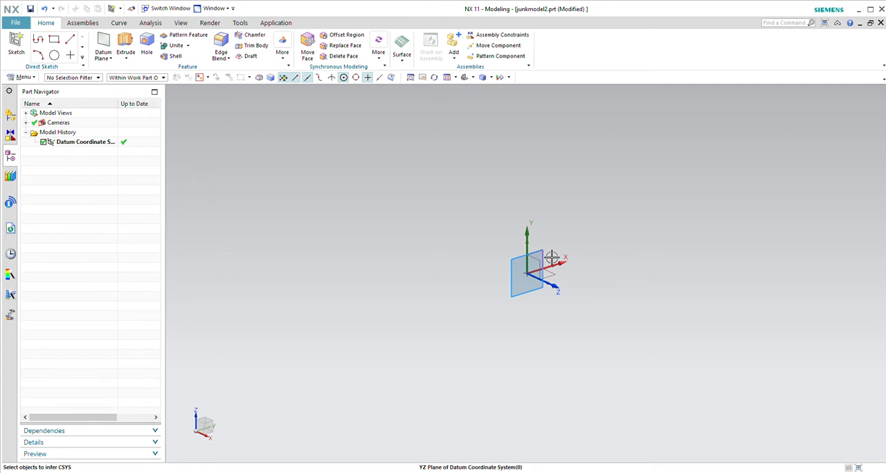
click(552, 257)
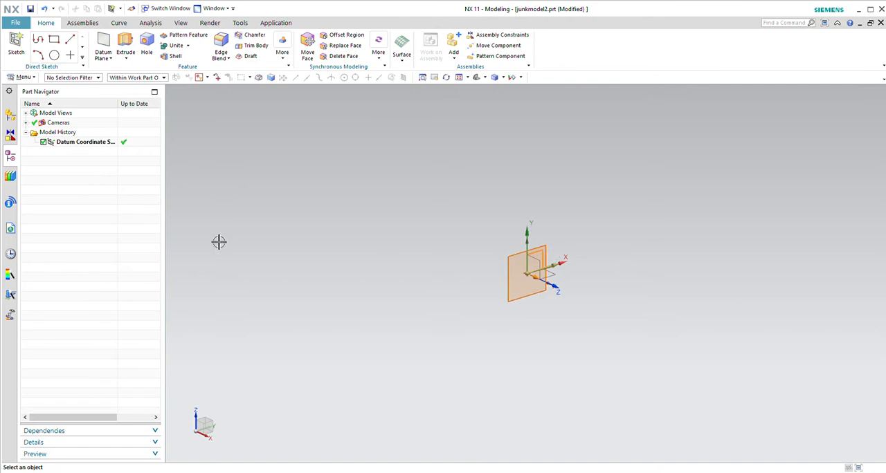
click(105, 213)
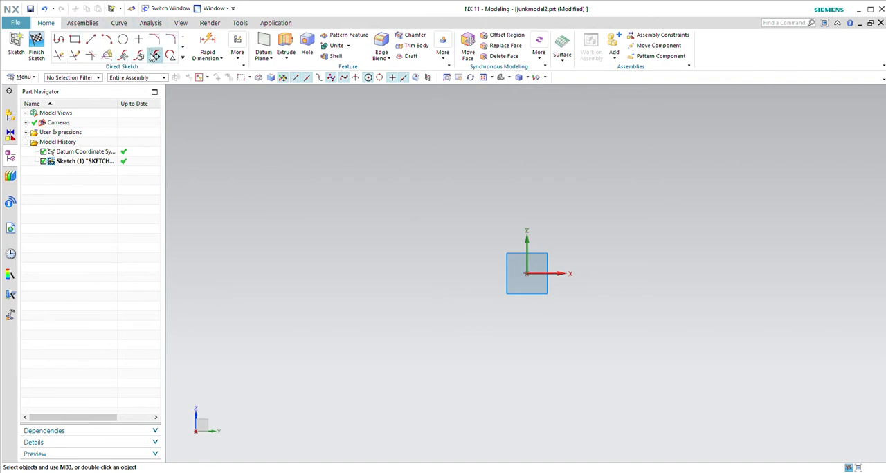
Draw a rectangle 60 wide and 30 high with its corner at the sketch origin, and finish the sketch
click(76, 40)
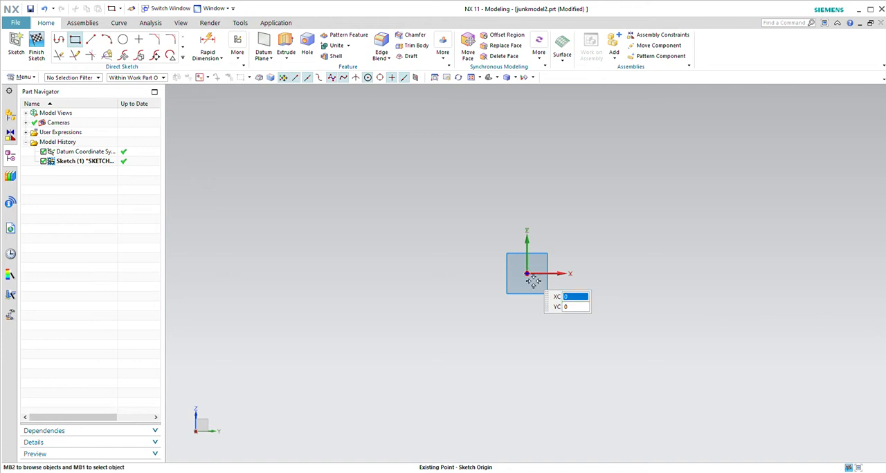
key(Return)
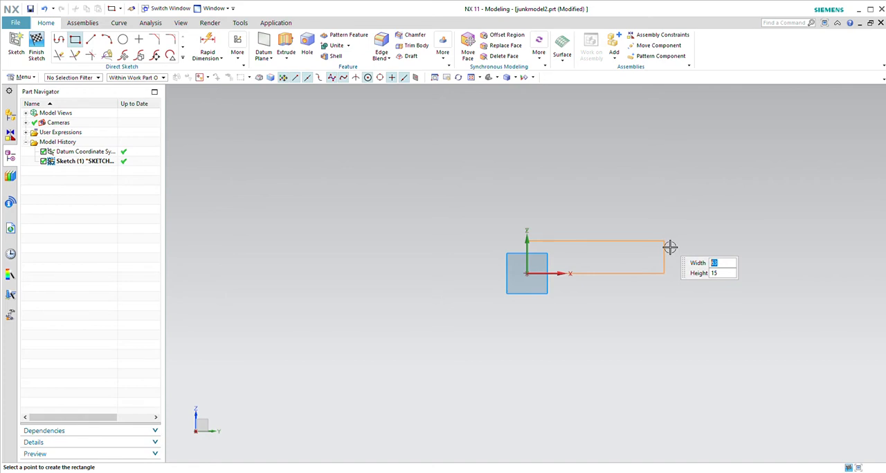
text(60)
key(Tab)
text(30)
key(Tab)
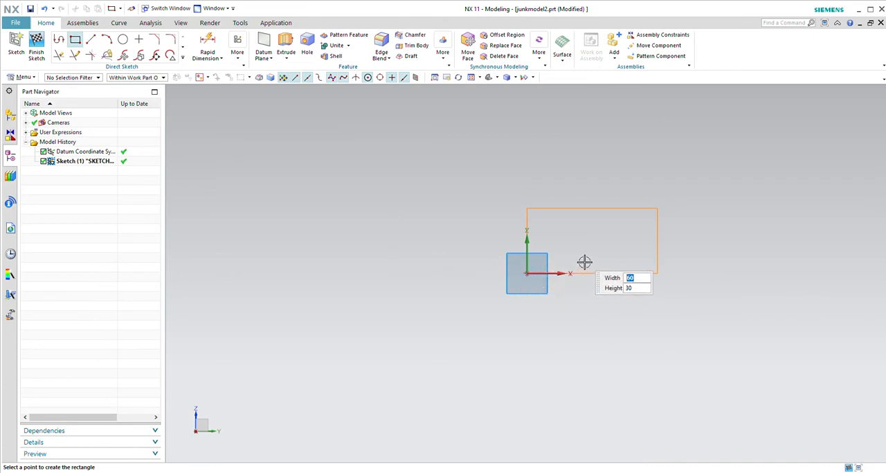
click(585, 261)
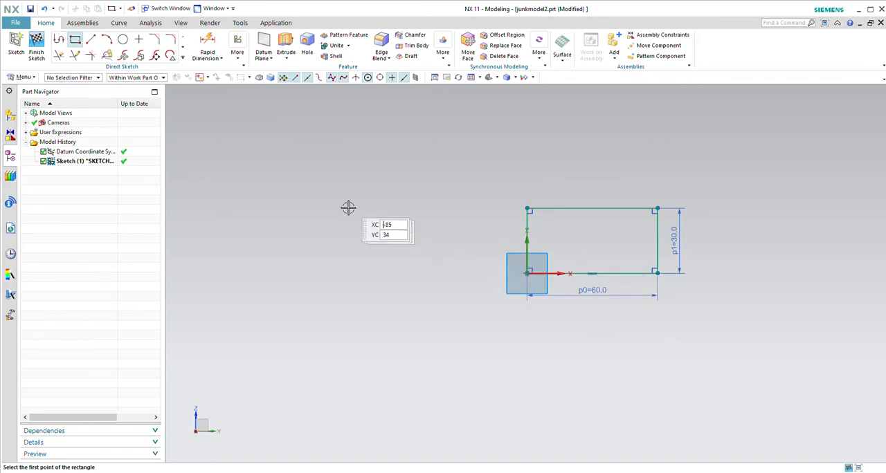
click(36, 47)
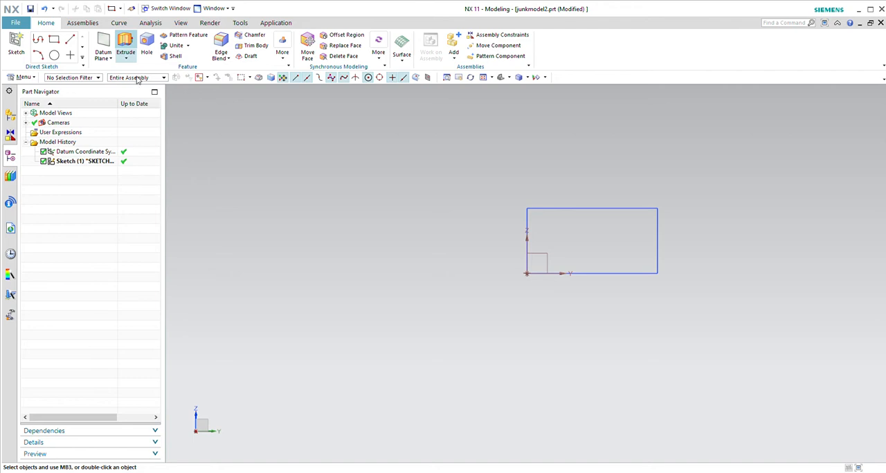
Extrude the rectangle sketch to an end distance of 600 to form a solid bar
click(125, 47)
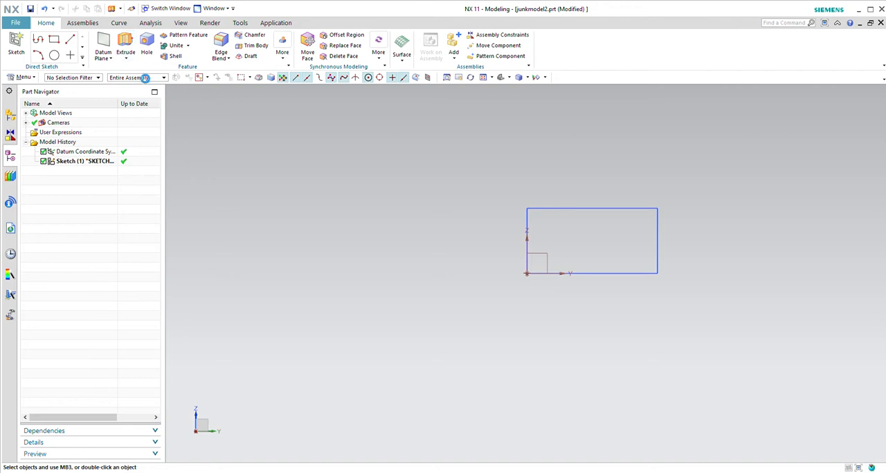
click(547, 216)
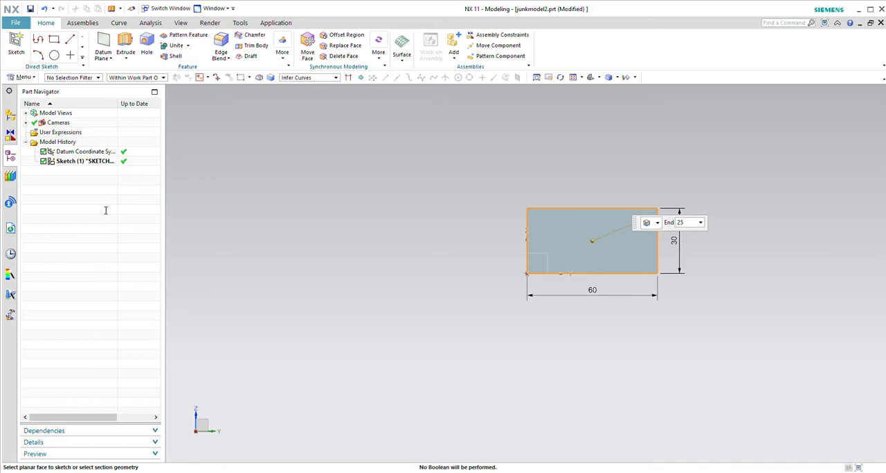
text(600)
click(113, 260)
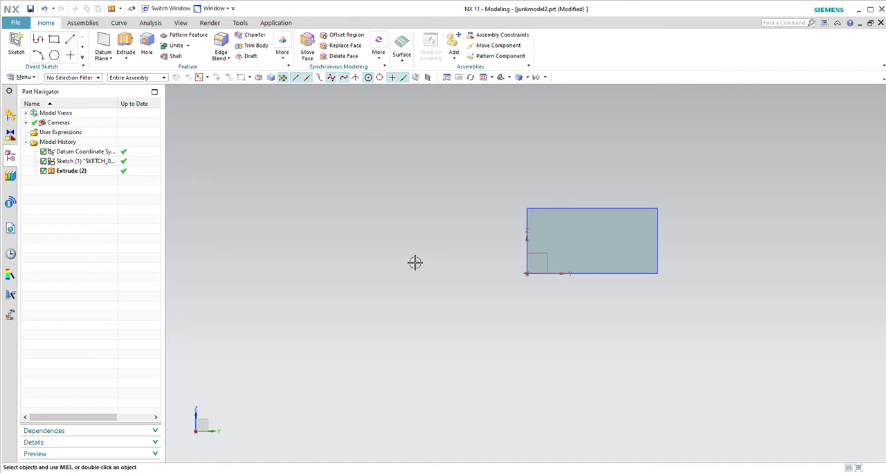
Start a new sketch on the long upper face of the extruded bar
middle_drag(409, 267, 478, 273)
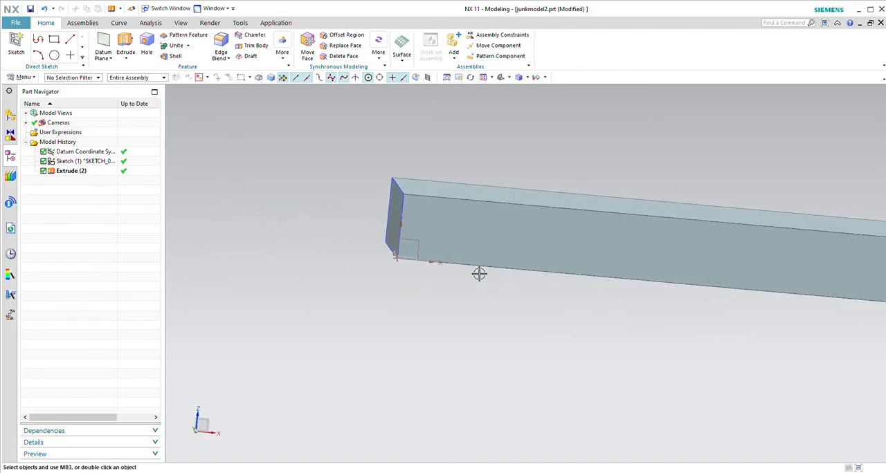
click(478, 273)
scroll(342, 264, up, 3)
scroll(342, 263, up, 1)
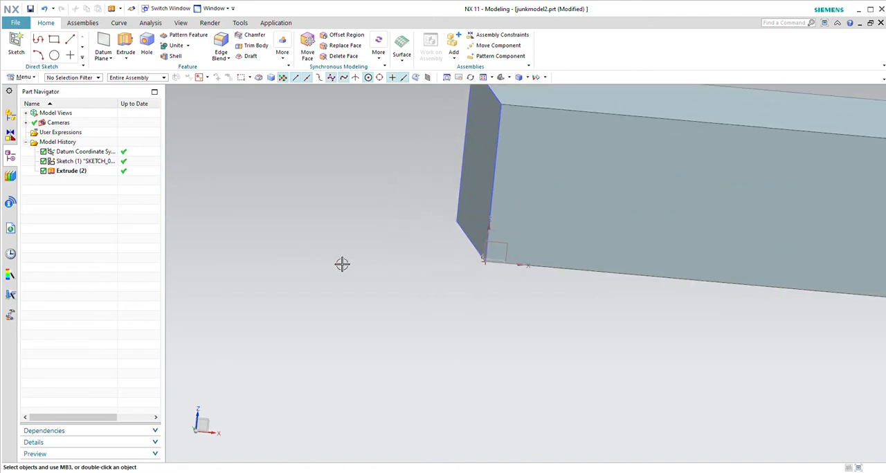
scroll(342, 263, down, 5)
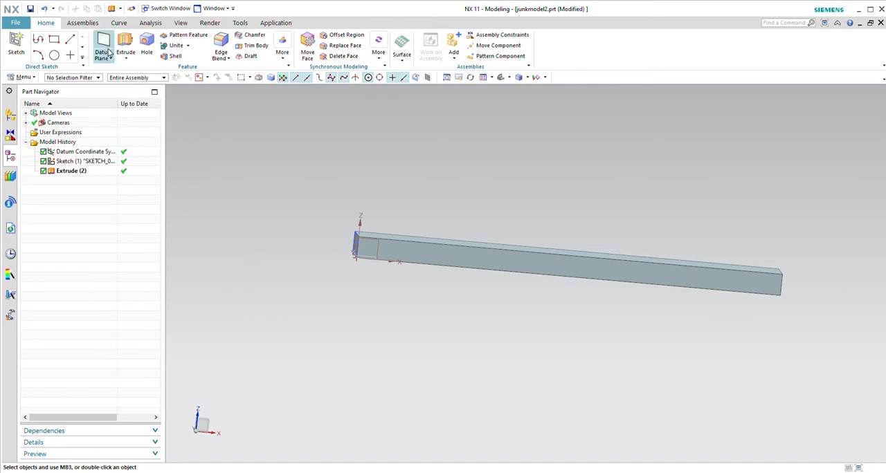
middle_drag(361, 173, 356, 184)
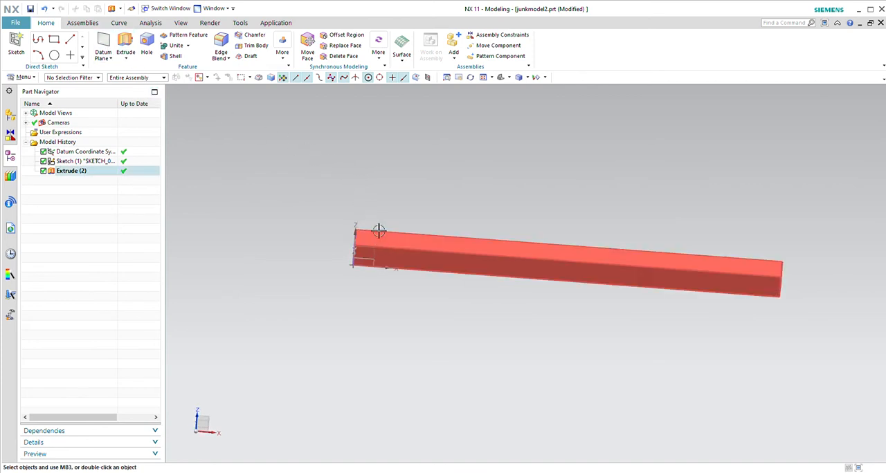
click(15, 48)
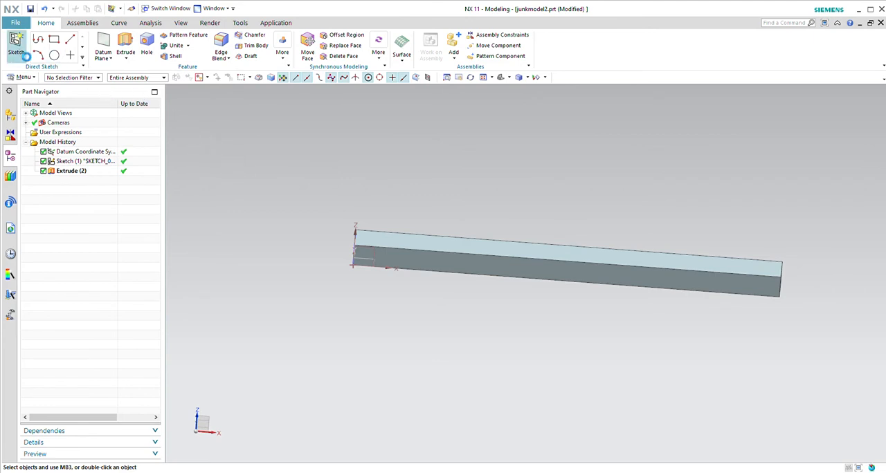
click(392, 245)
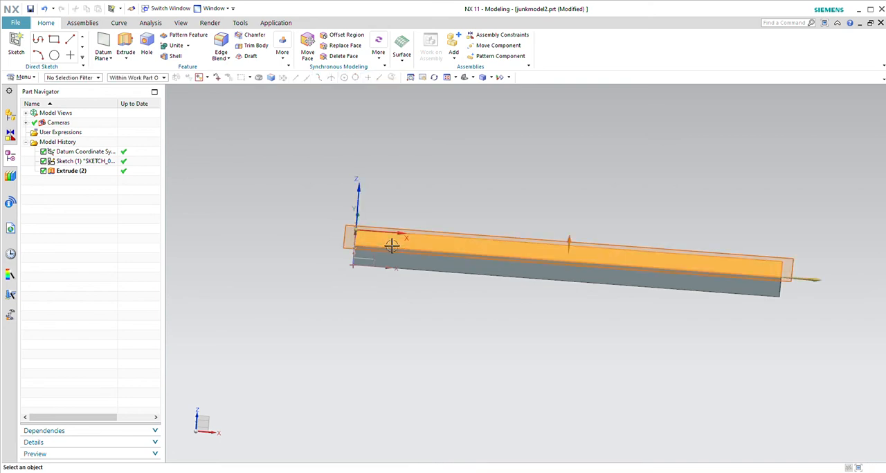
click(108, 217)
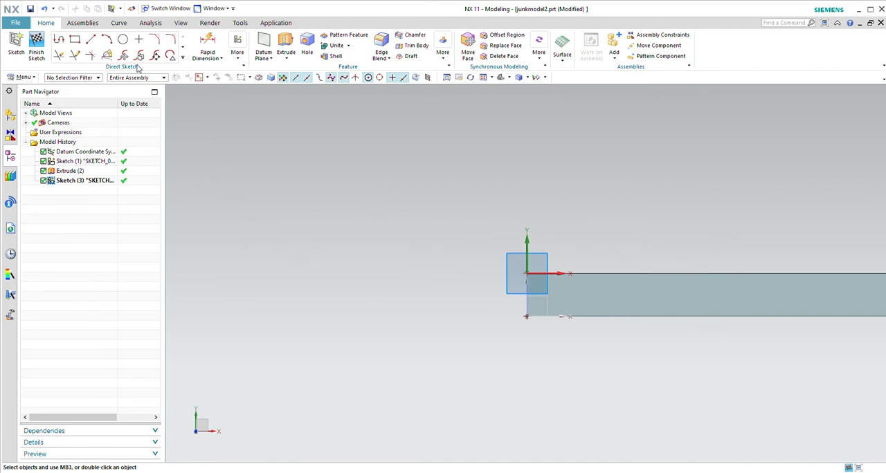
Sketch a circle about 34 in diameter, centred across the bar's width about 64 from its end, and finish the sketch
click(122, 40)
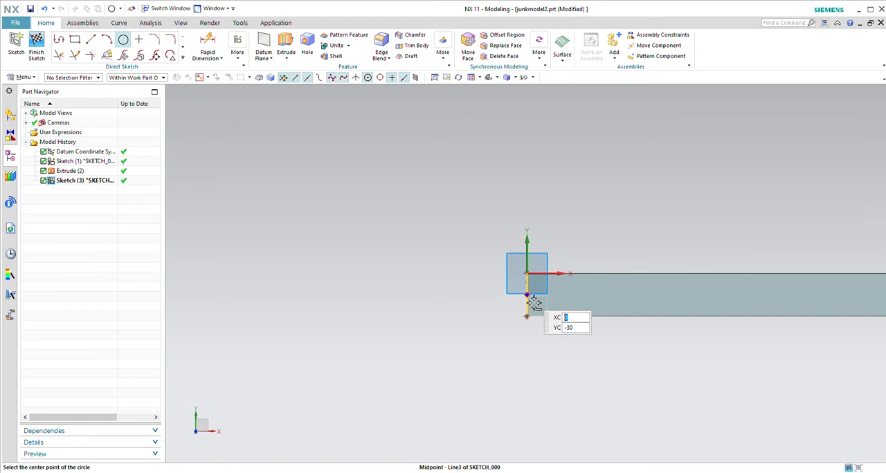
click(577, 303)
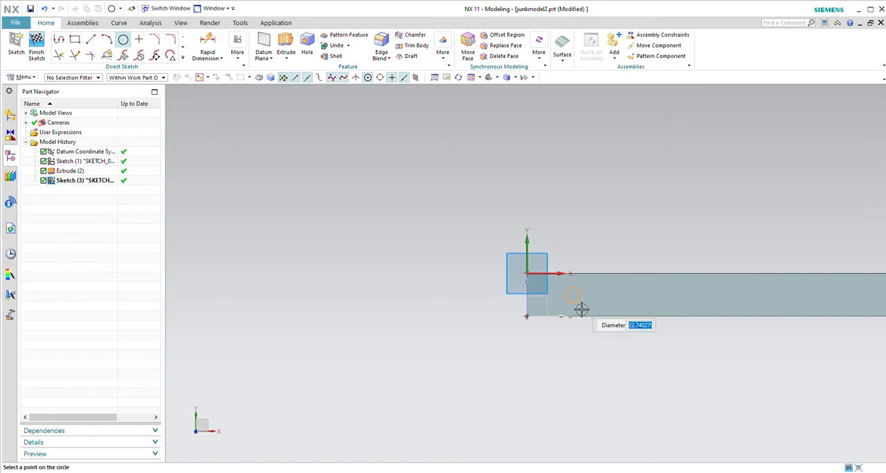
click(582, 313)
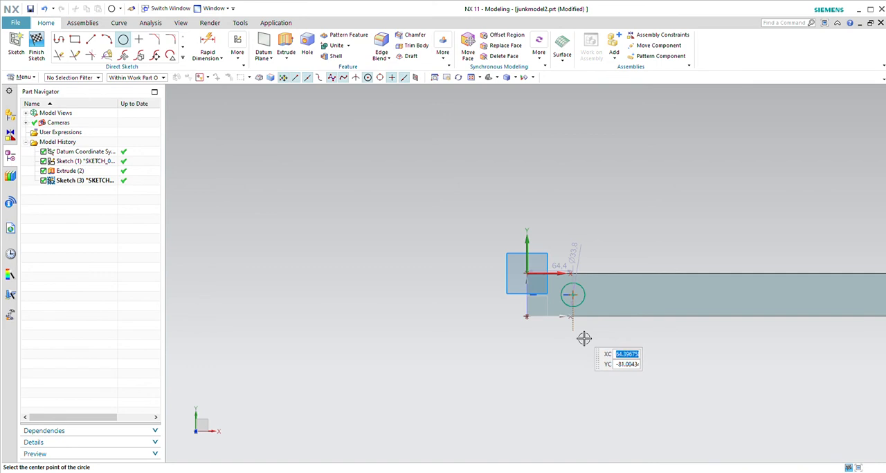
key(Escape)
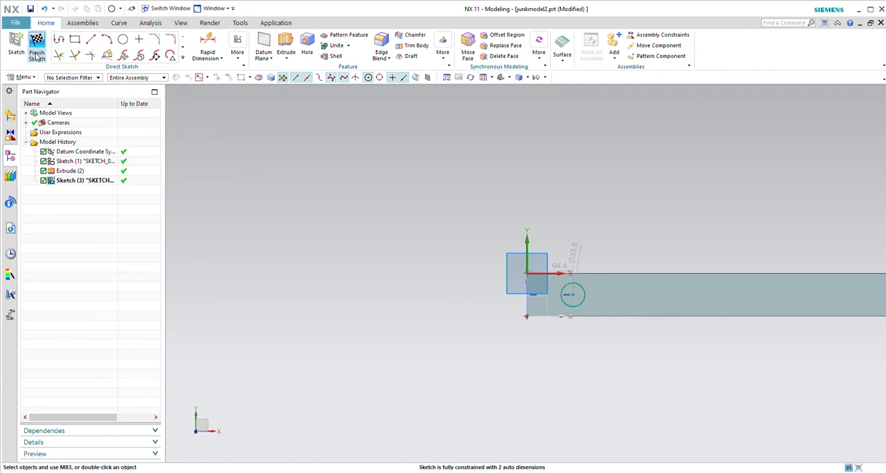
click(36, 48)
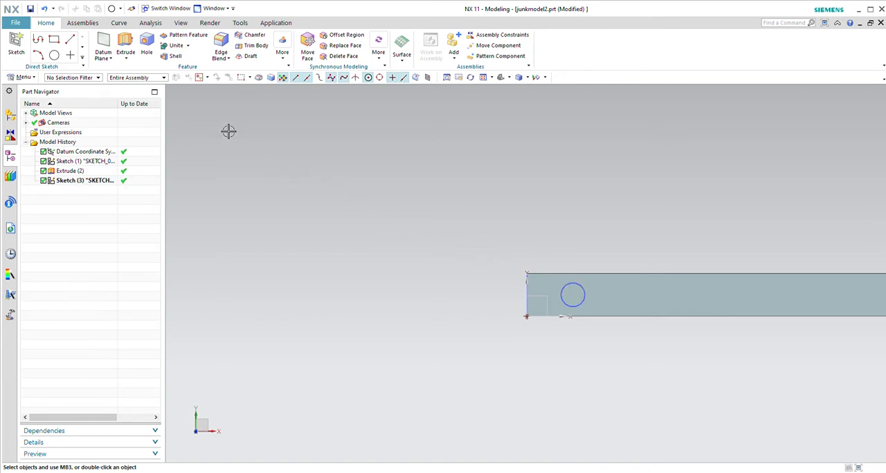
Extrude the circle 40 in the reversed direction, into the bar, with the Subtract Boolean to cut a round hole
click(127, 52)
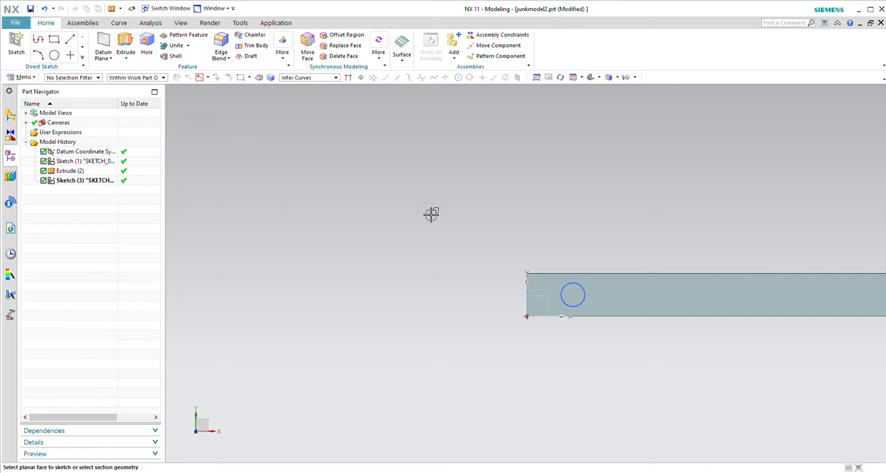
click(590, 297)
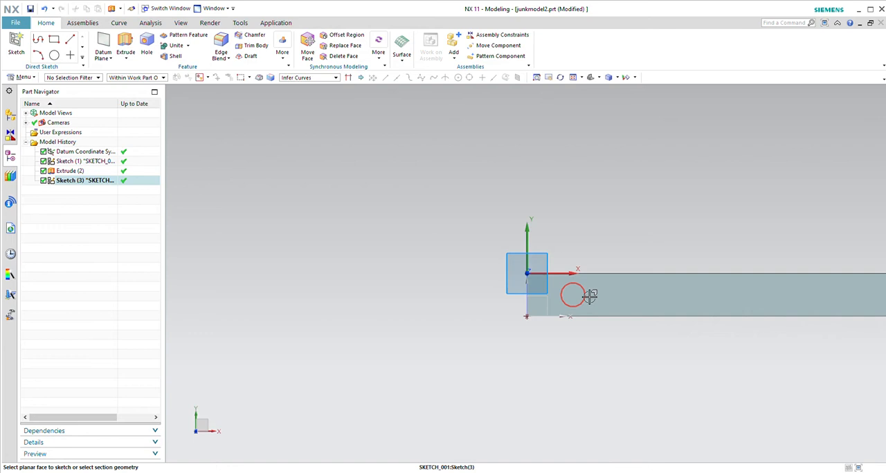
click(641, 314)
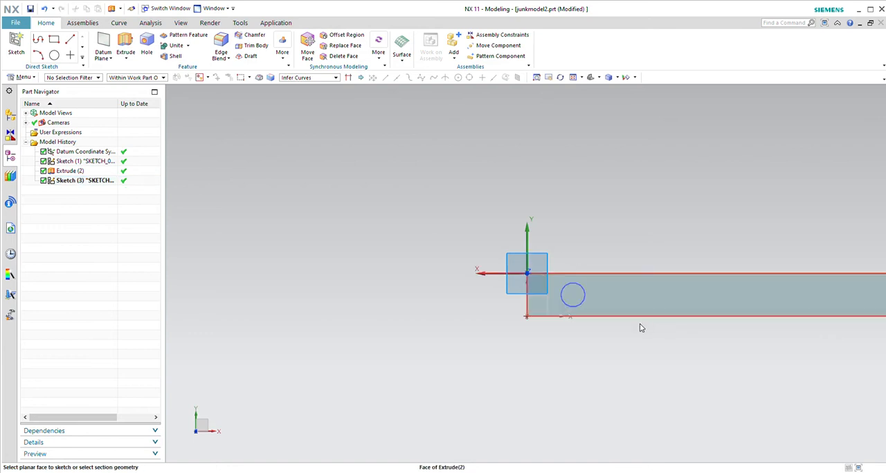
click(642, 313)
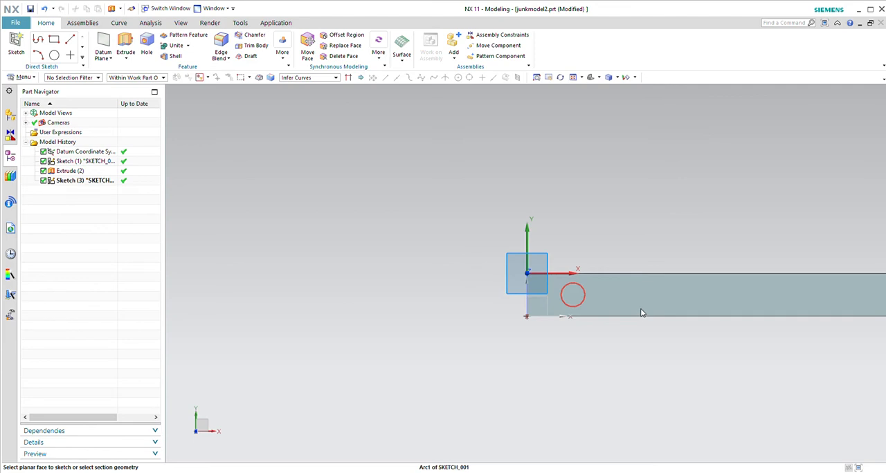
click(646, 315)
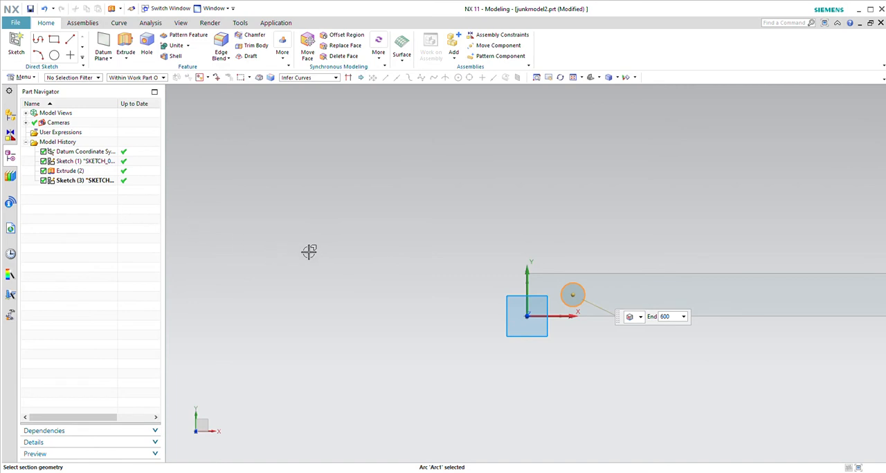
mouse_move(572, 357)
middle_down()
mouse_move(575, 407)
mouse_move(581, 355)
mouse_move(577, 370)
middle_up()
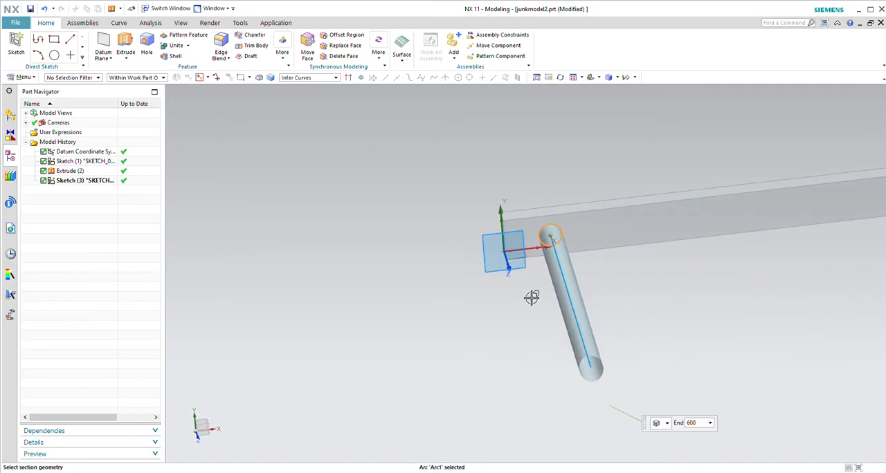
middle_drag(457, 233, 473, 271)
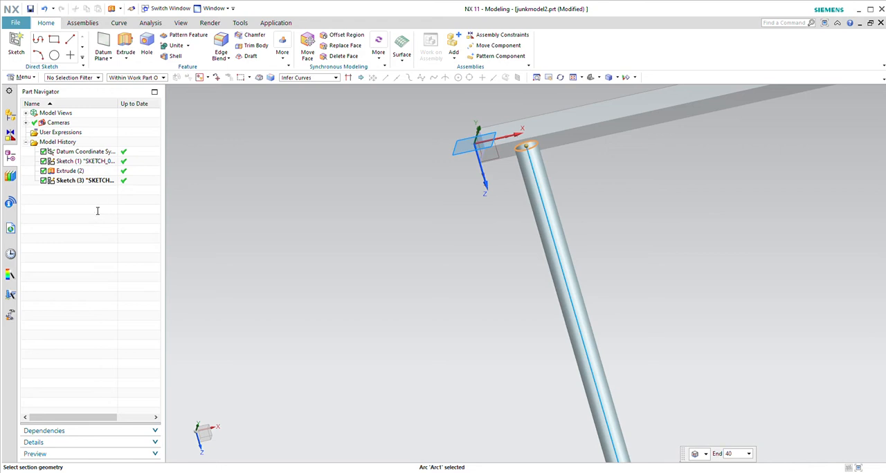
click(129, 254)
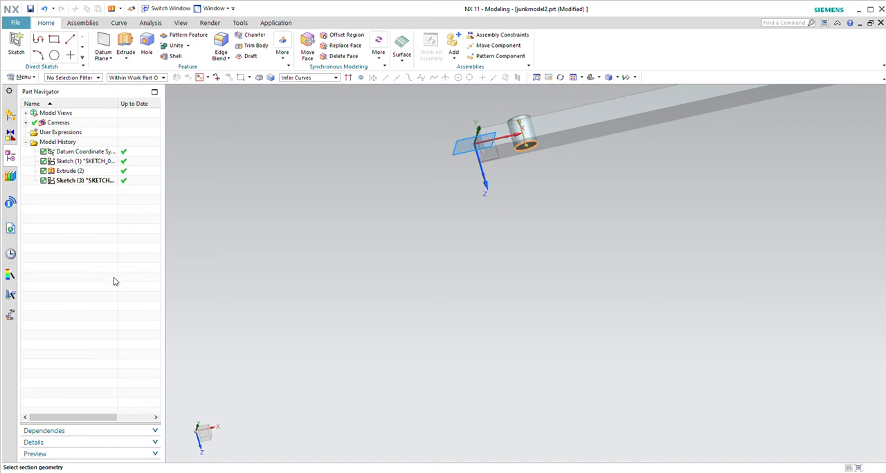
click(112, 279)
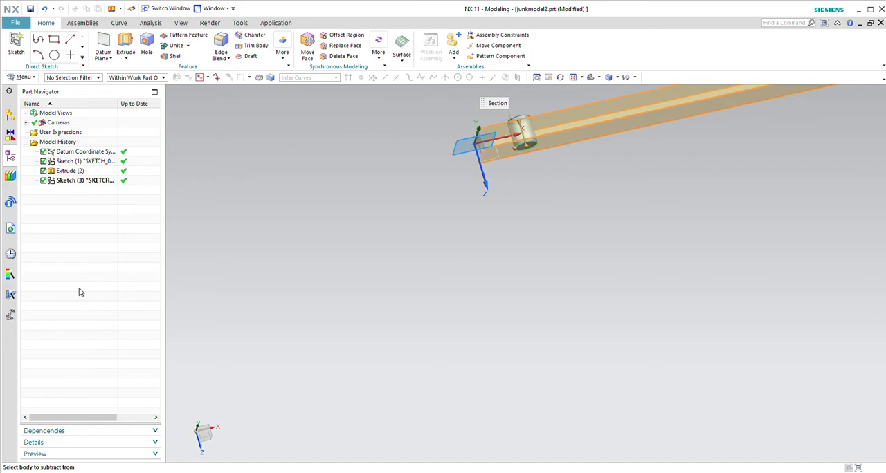
click(79, 293)
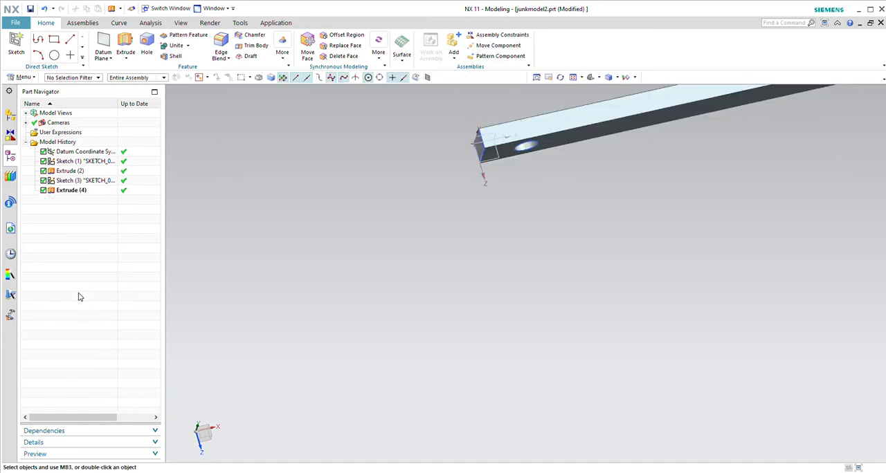
middle_drag(390, 235, 364, 222)
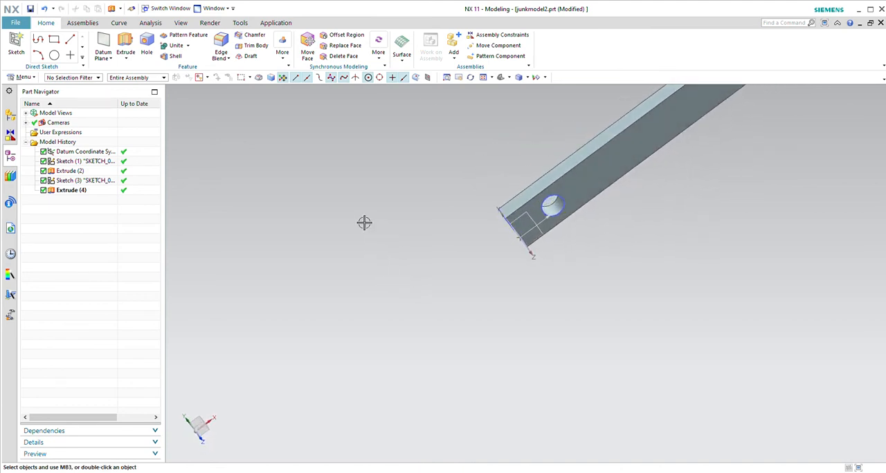
Reopen the hole's circle sketch for editing and set the circle's diameter to 20
scroll(394, 248, up, 1)
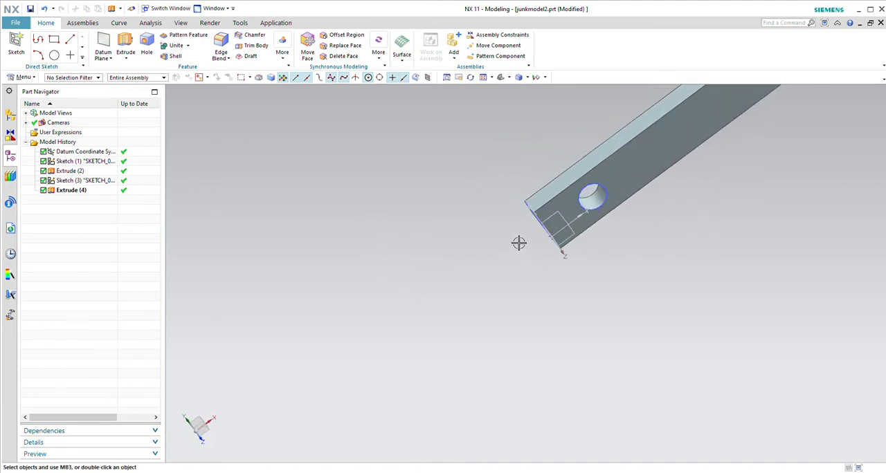
click(618, 222)
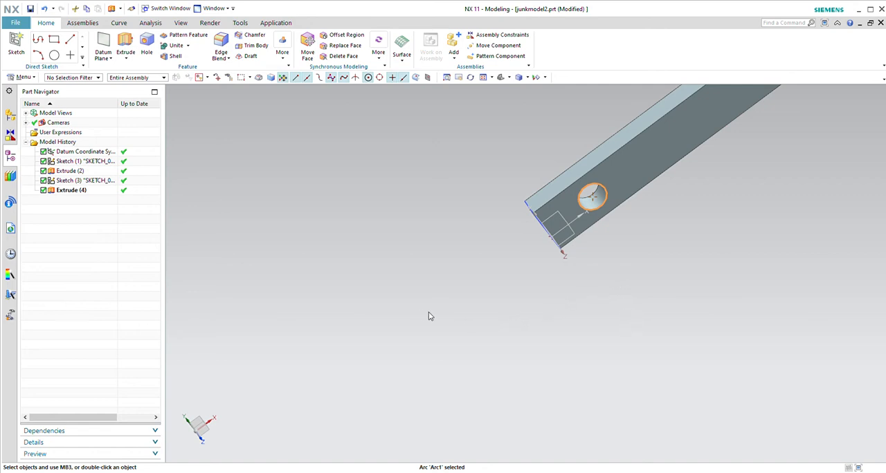
click(94, 180)
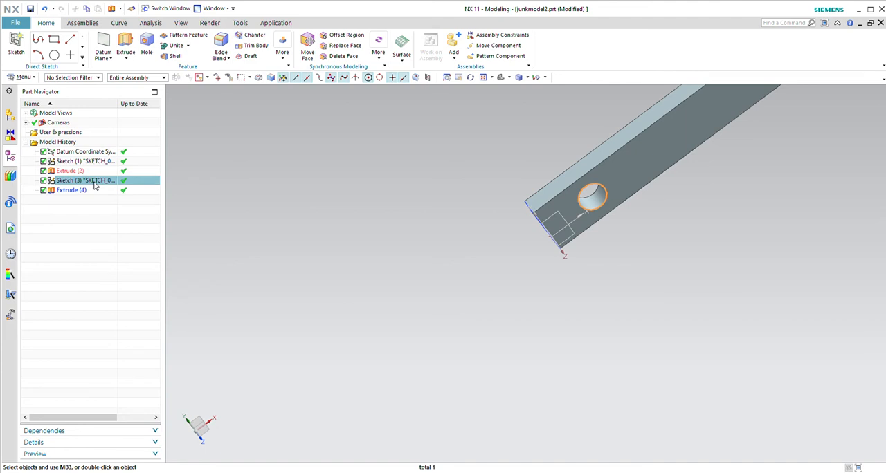
double_click(95, 184)
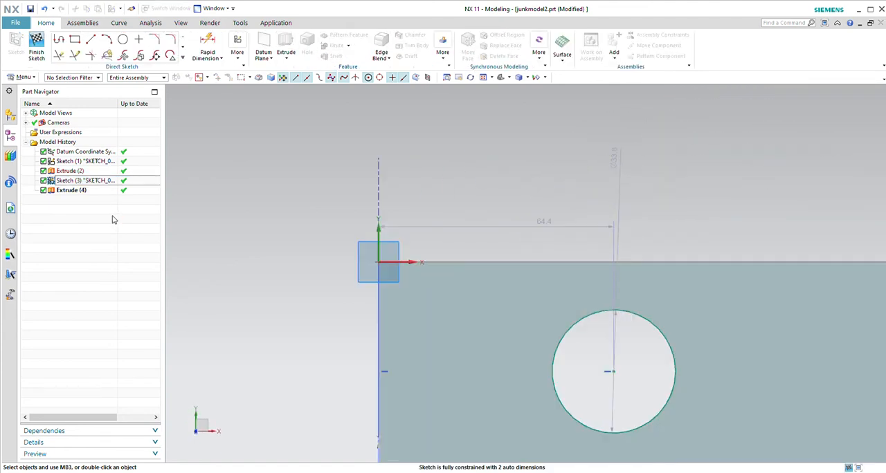
click(620, 165)
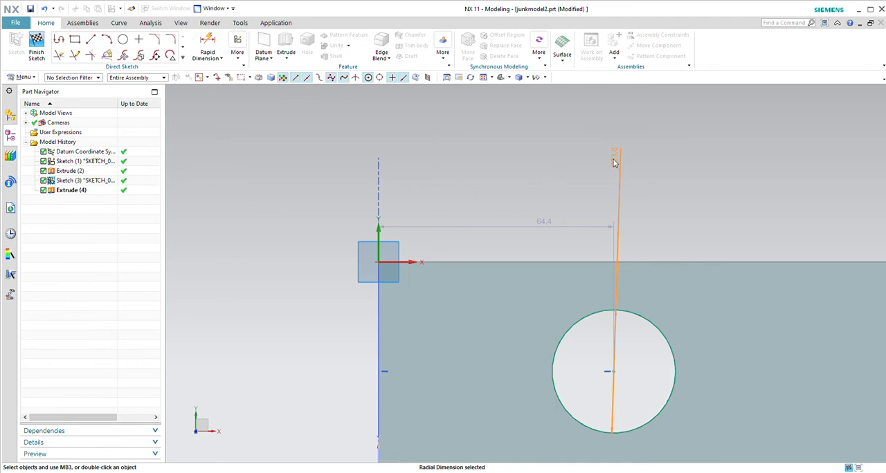
click(639, 268)
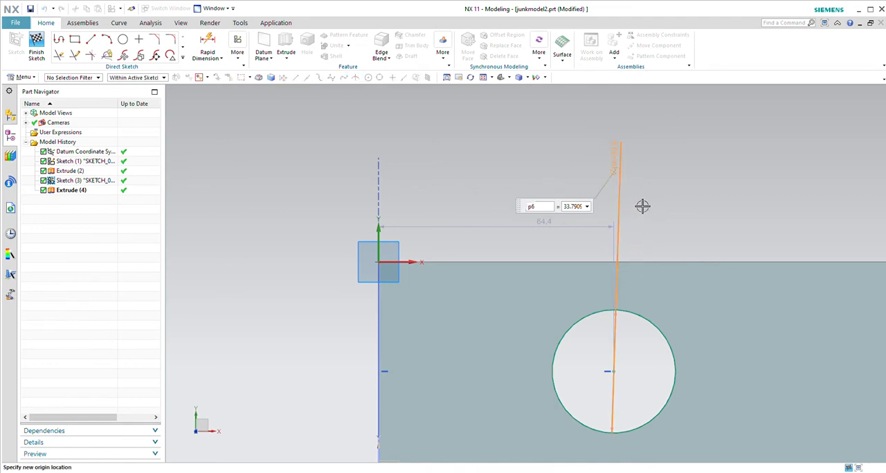
text(20)
key(Return)
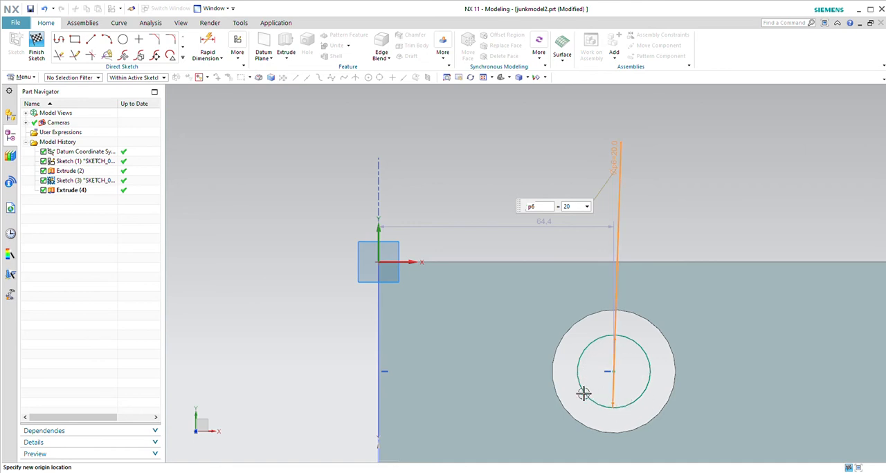
key(Escape)
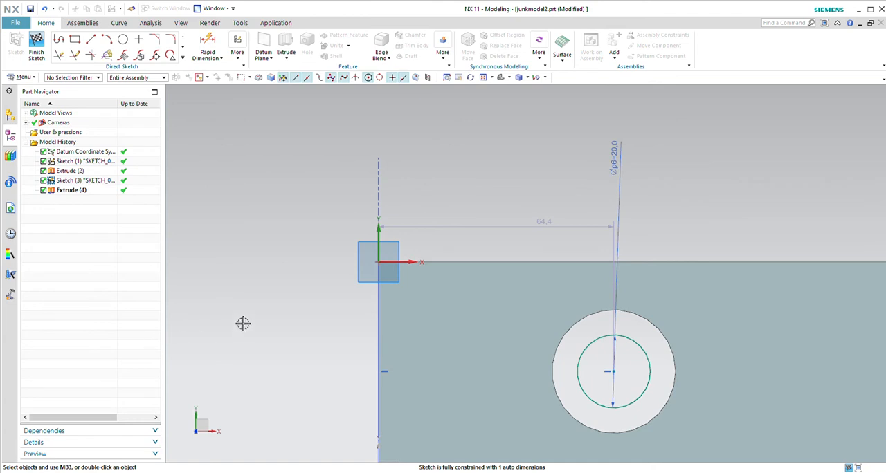
Finish the circle sketch to update the cut hole and inspect the result
middle_drag(243, 321, 243, 291)
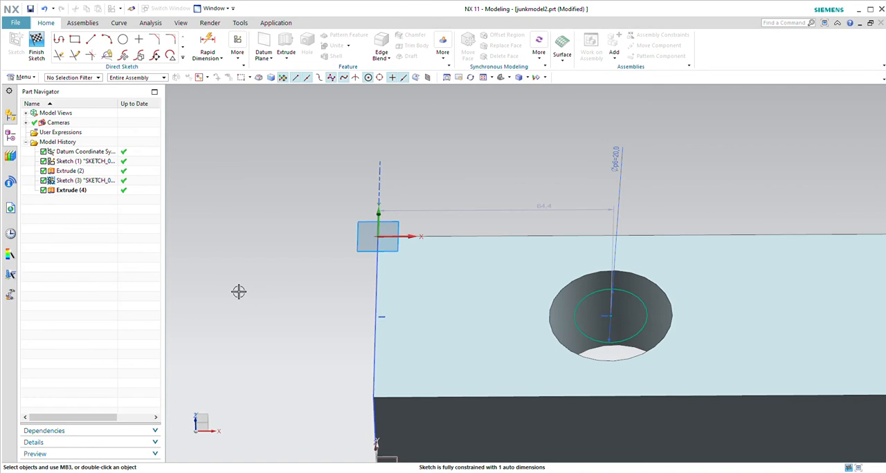
click(73, 192)
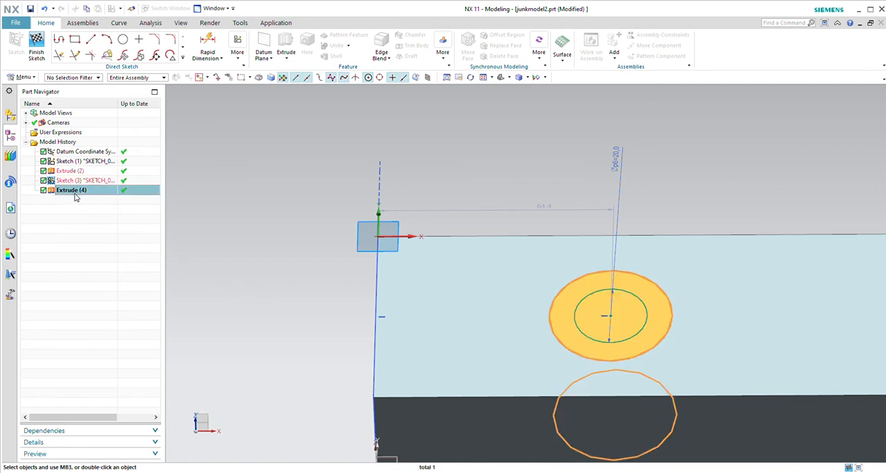
click(80, 193)
click(262, 269)
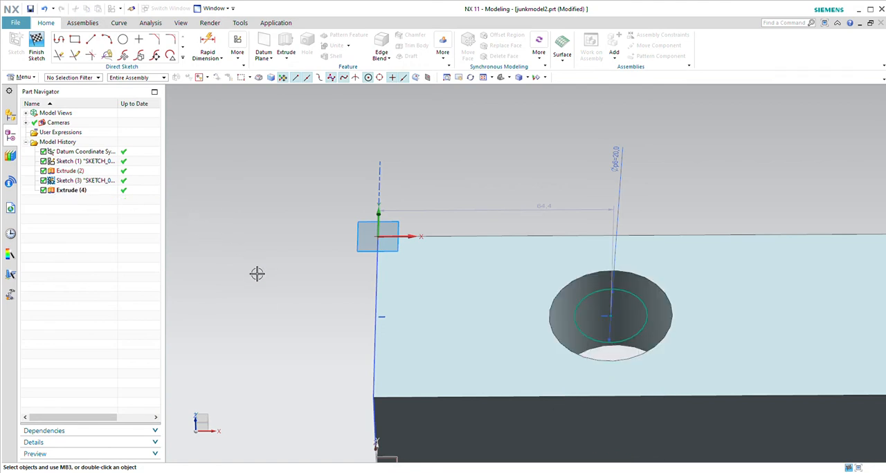
click(103, 181)
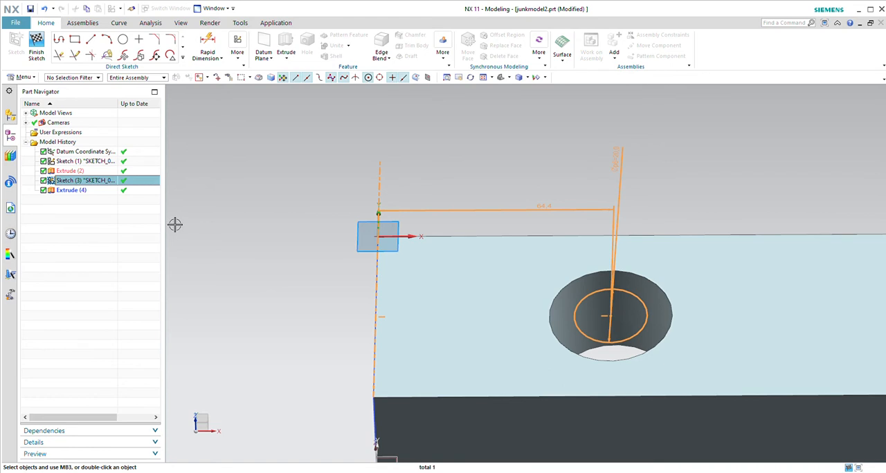
middle_drag(184, 234, 198, 220)
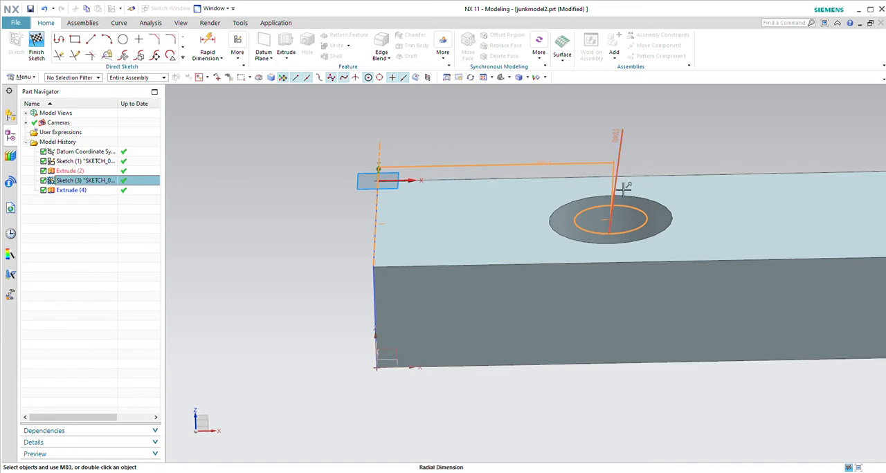
click(36, 58)
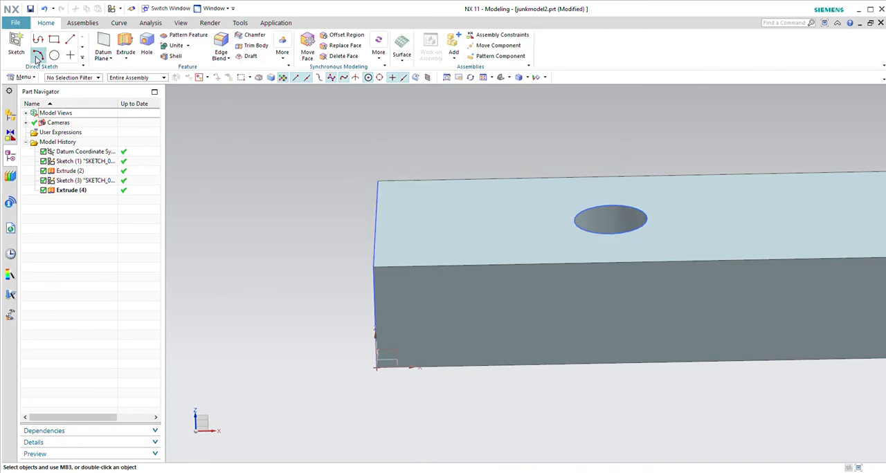
middle_drag(325, 233, 321, 270)
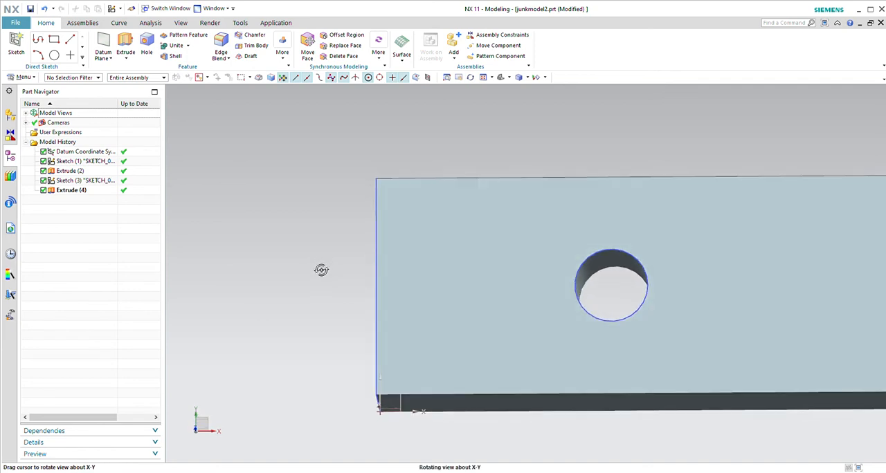
Delete the hole's Extrude feature and its circle sketch, leaving the plain rectangular bar
click(72, 190)
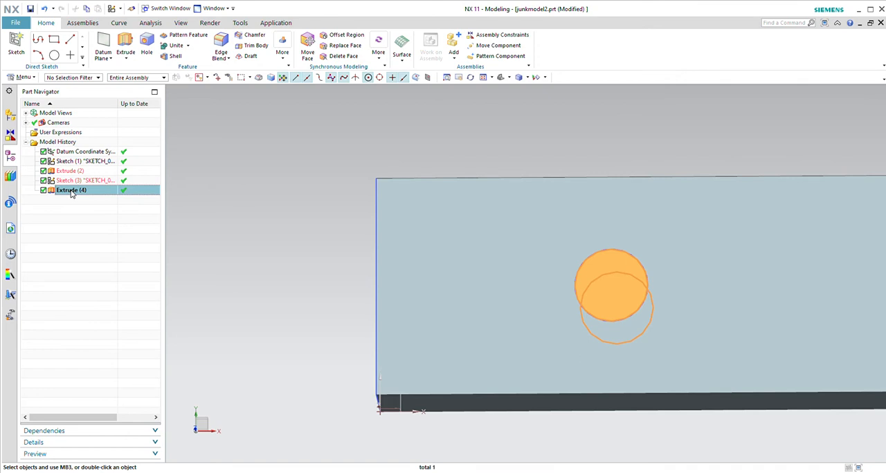
key(Delete)
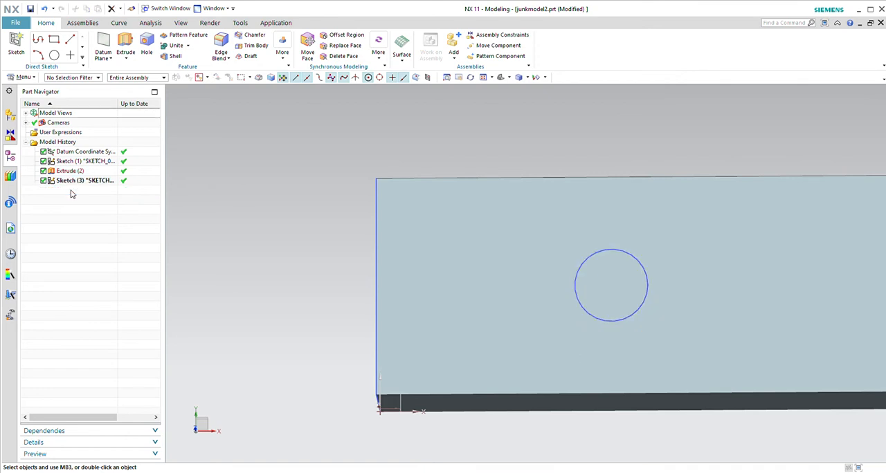
click(65, 181)
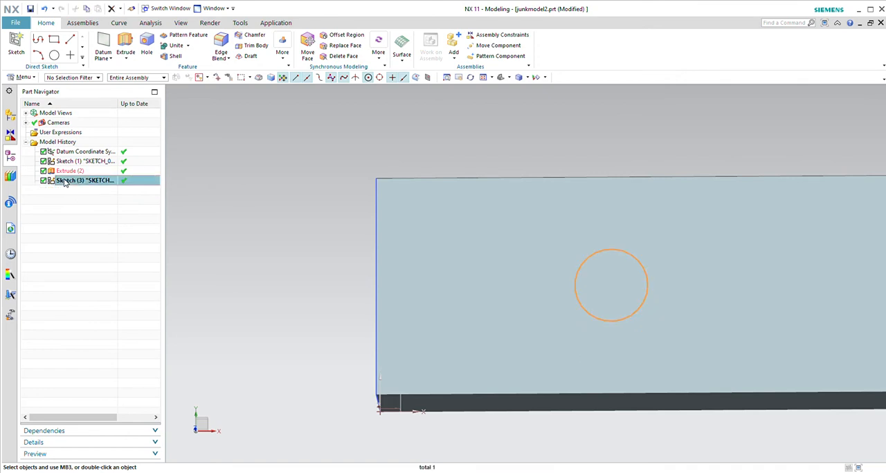
key(Delete)
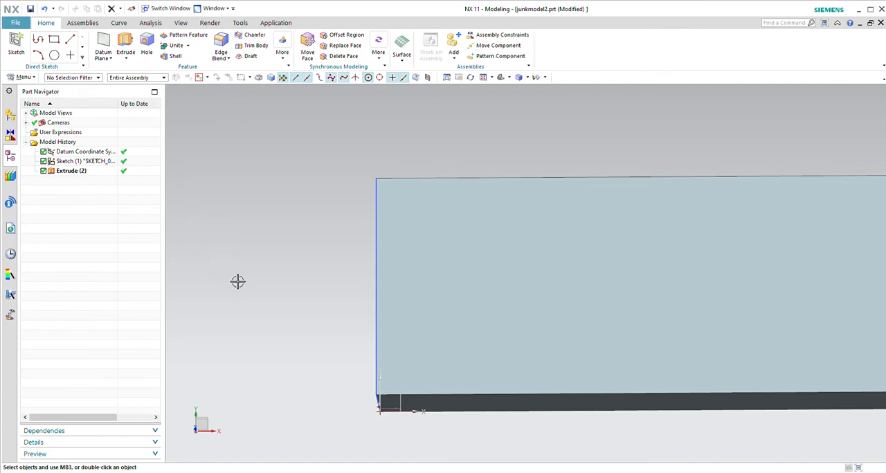
Switch to the Pre/Post application and create a new FEM and simulation with a static solution for the bar
middle_drag(239, 283, 247, 251)
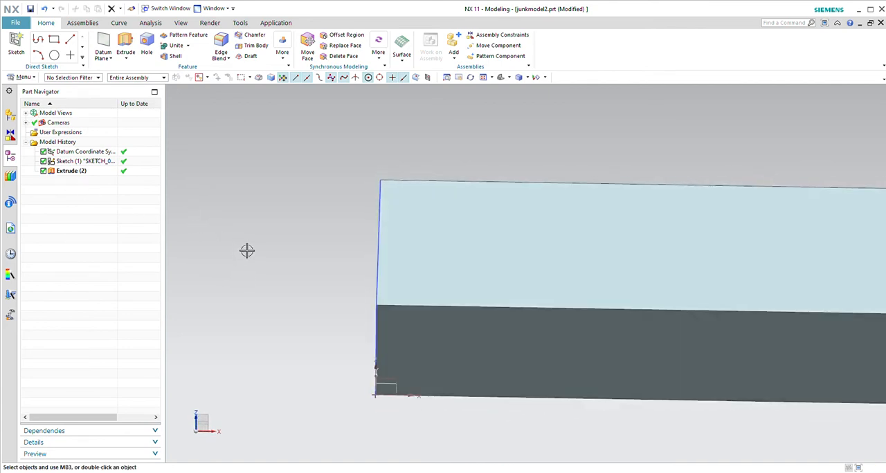
scroll(248, 252, down, 3)
scroll(298, 310, down, 2)
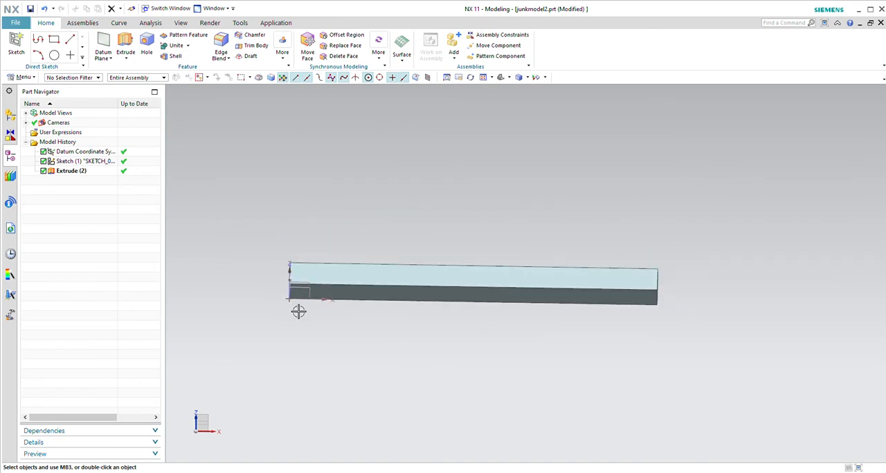
middle_drag(313, 342, 322, 363)
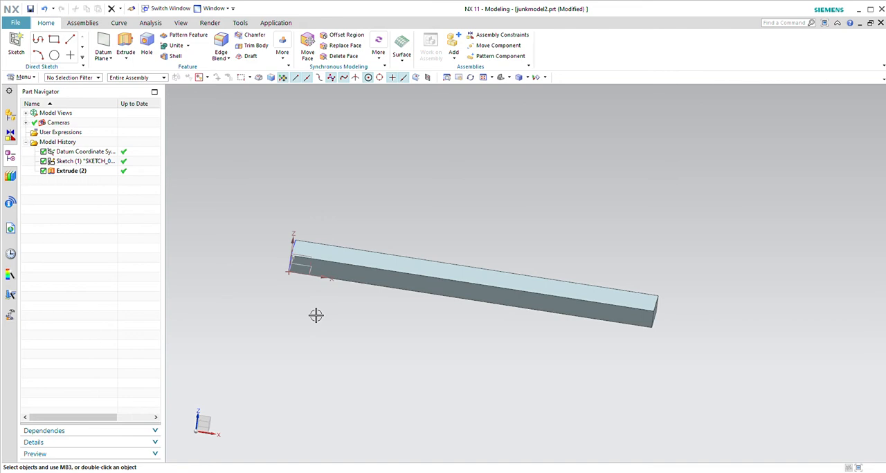
middle_drag(301, 312, 318, 320)
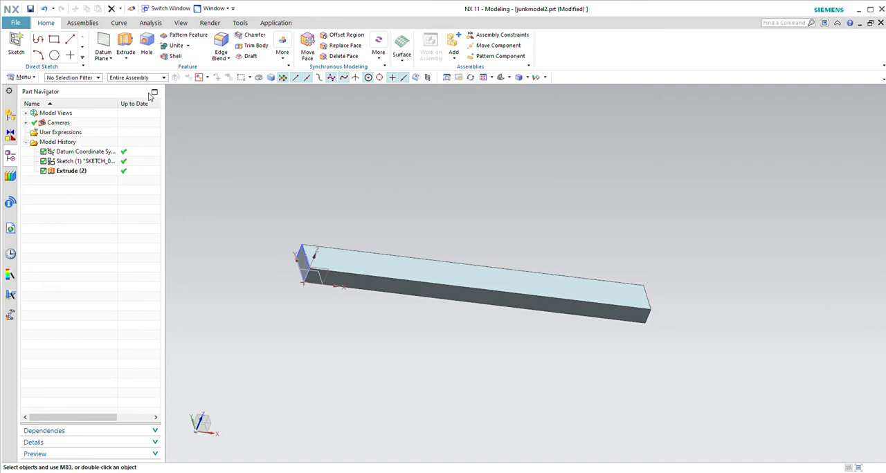
click(125, 133)
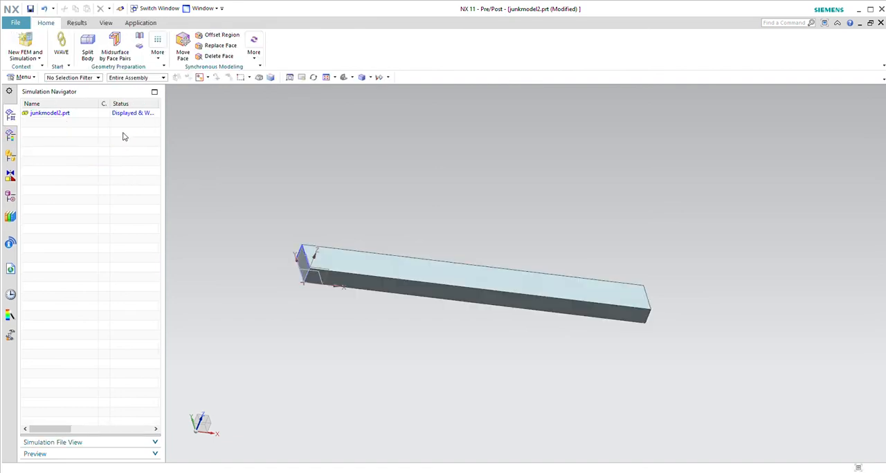
click(29, 46)
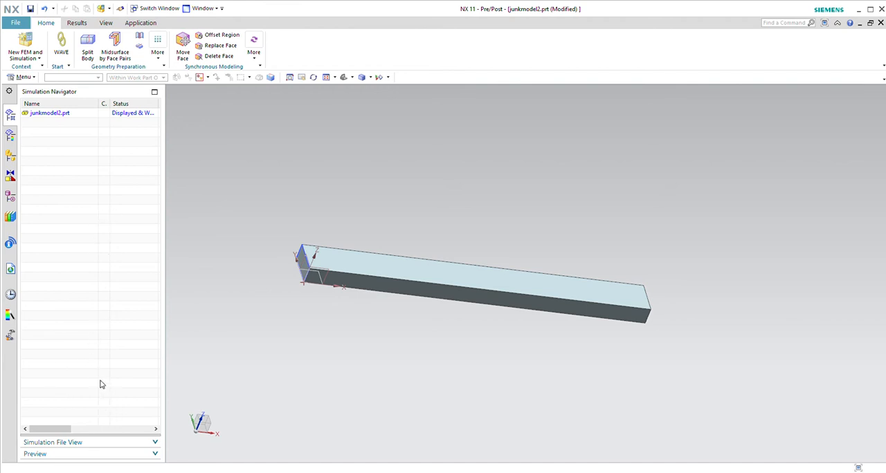
click(124, 454)
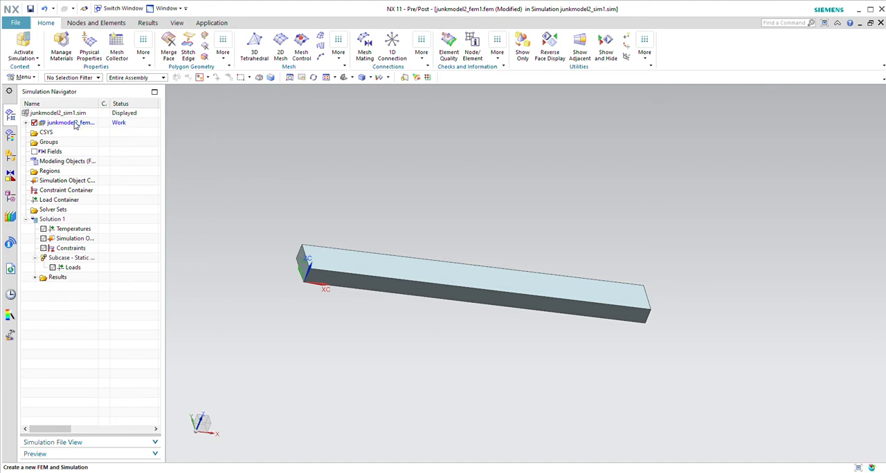
Make the FEM file the displayed part and create a 3D tetrahedral mesh on the bar's polygon body
click(71, 123)
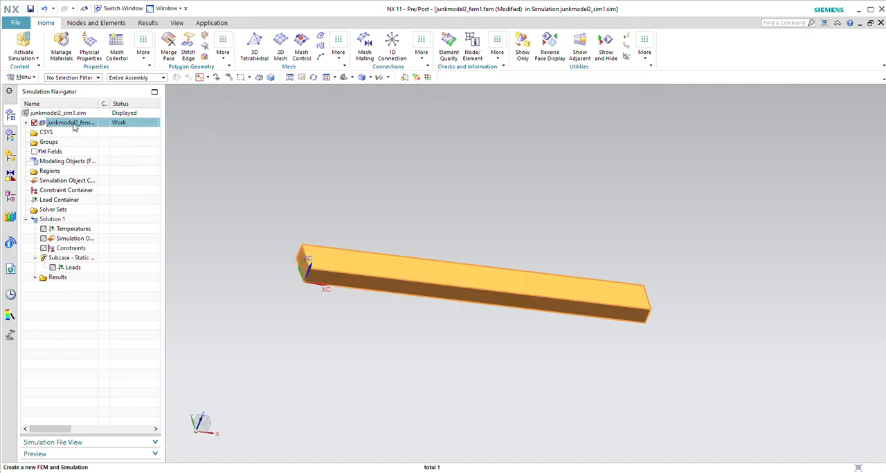
click(96, 158)
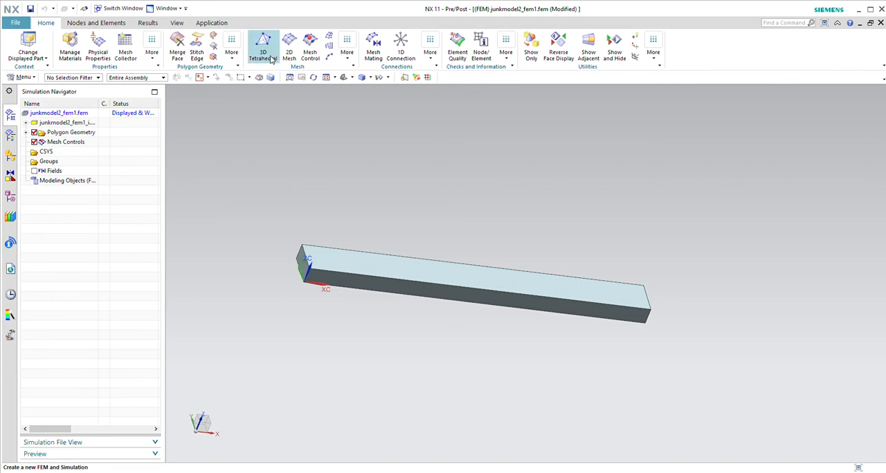
click(263, 61)
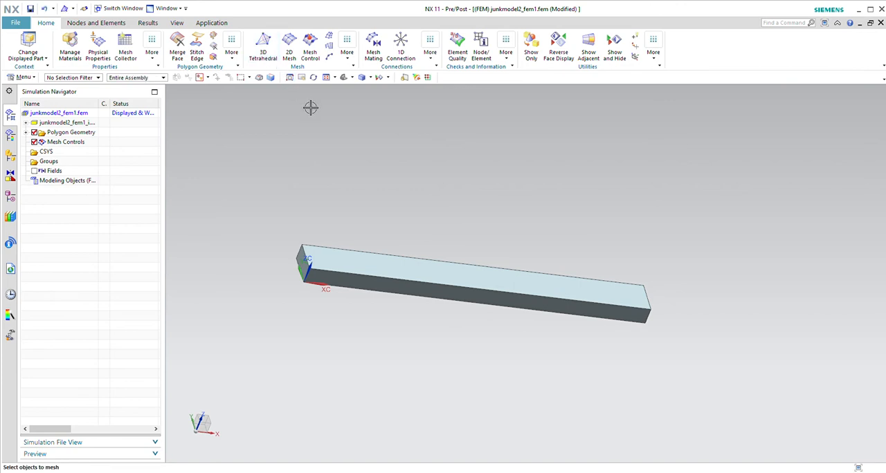
click(342, 264)
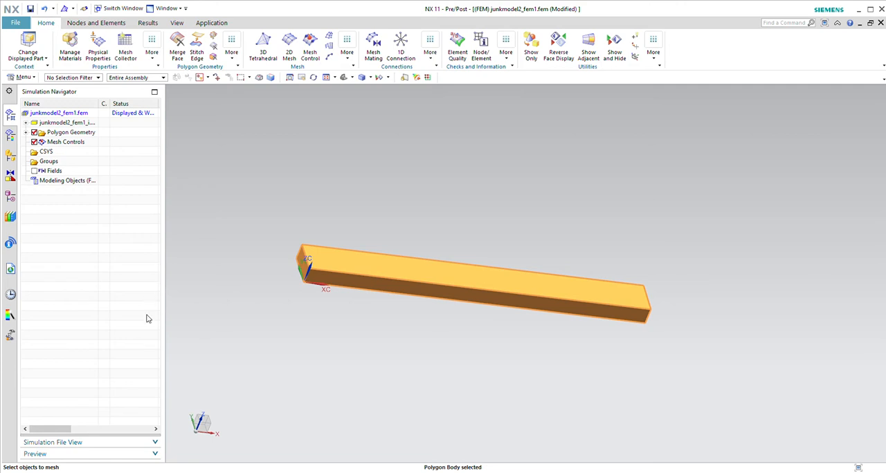
click(153, 454)
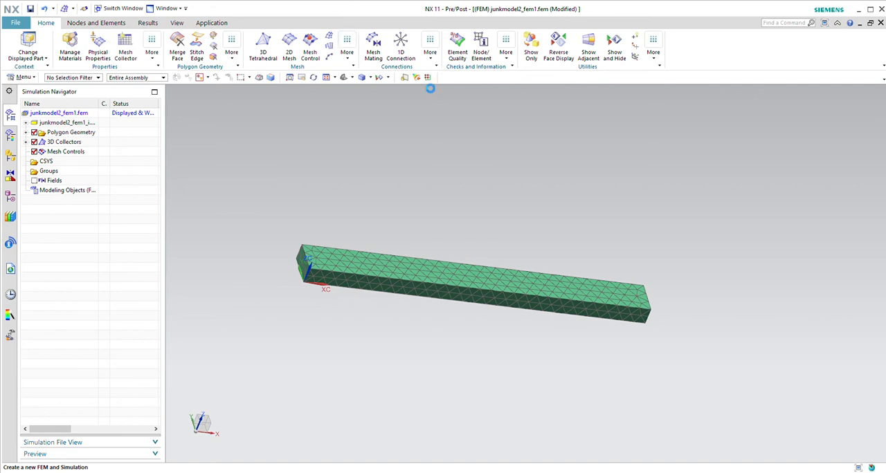
Create a 3D swept mesh along the bar using the end face at the coordinate origin as the source face
click(424, 79)
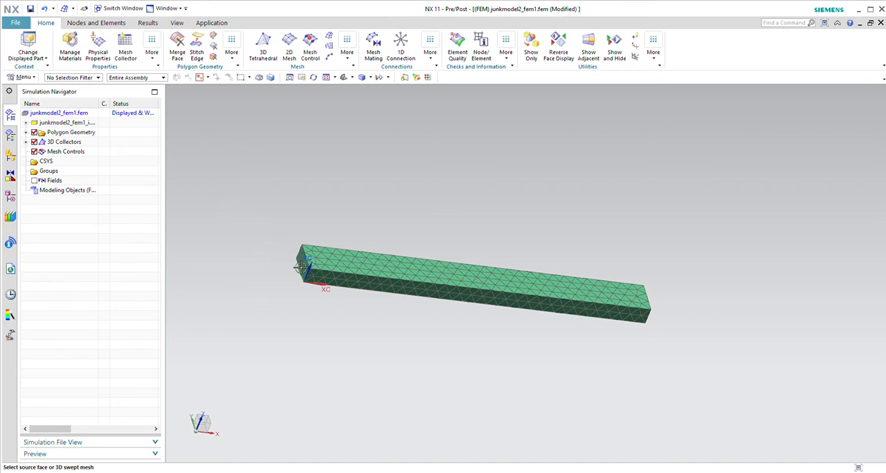
middle_drag(293, 259, 327, 262)
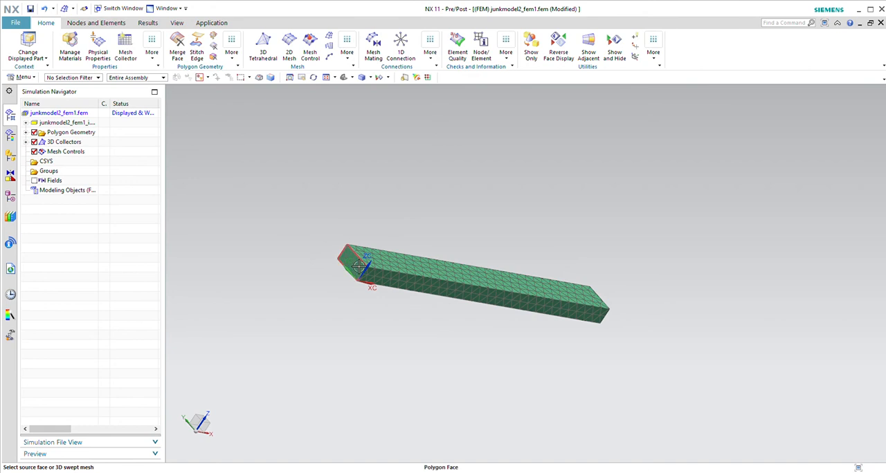
click(358, 265)
click(159, 395)
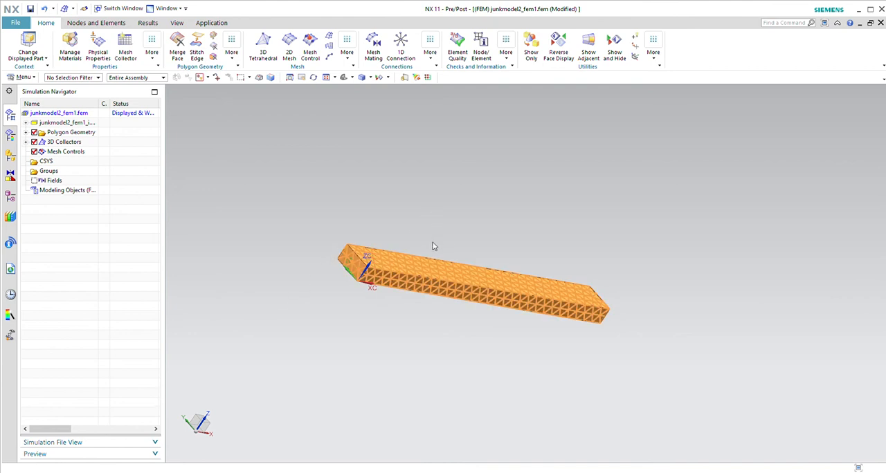
double_click(391, 261)
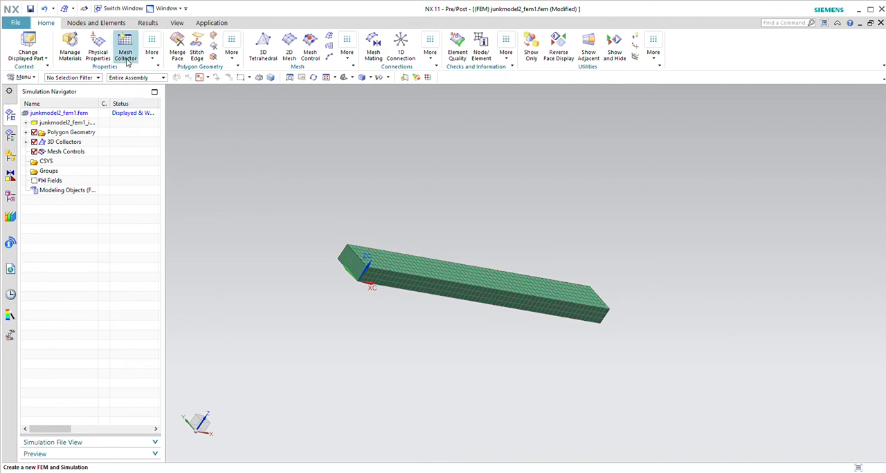
Assign a material from the material list to the bar's polygon body
click(76, 54)
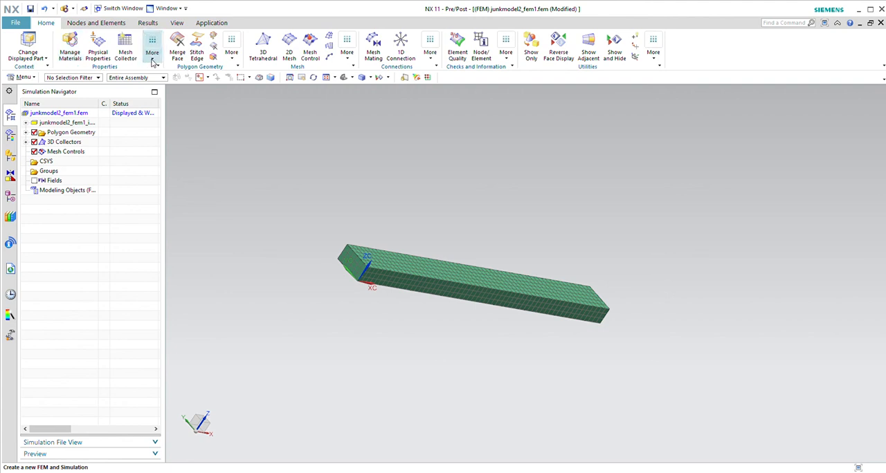
click(173, 112)
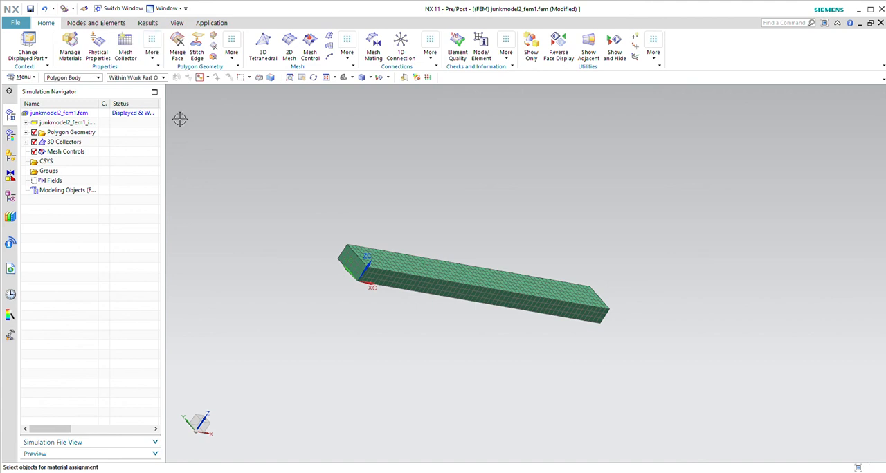
click(424, 285)
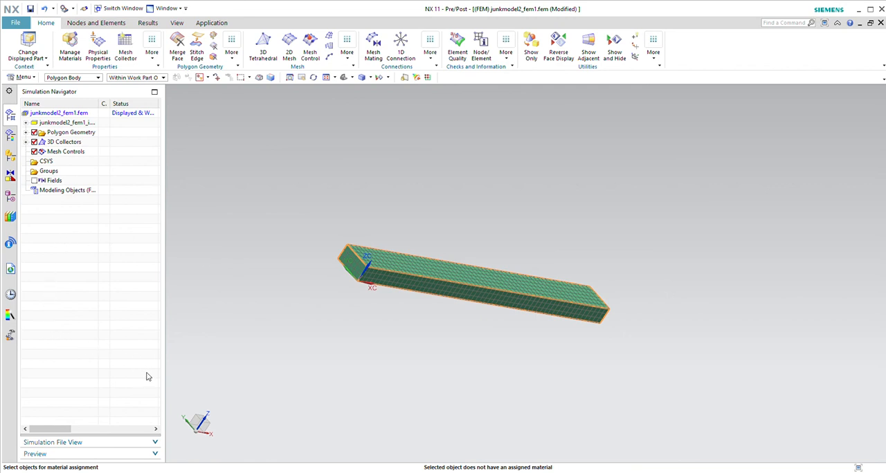
click(63, 361)
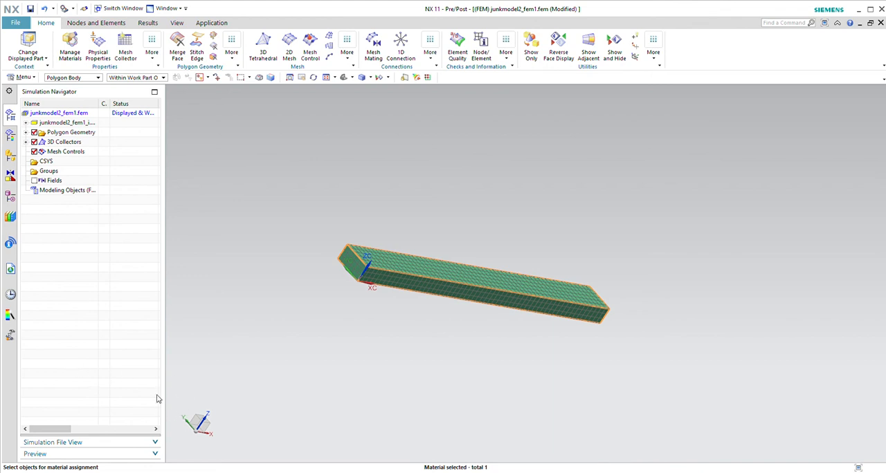
click(74, 452)
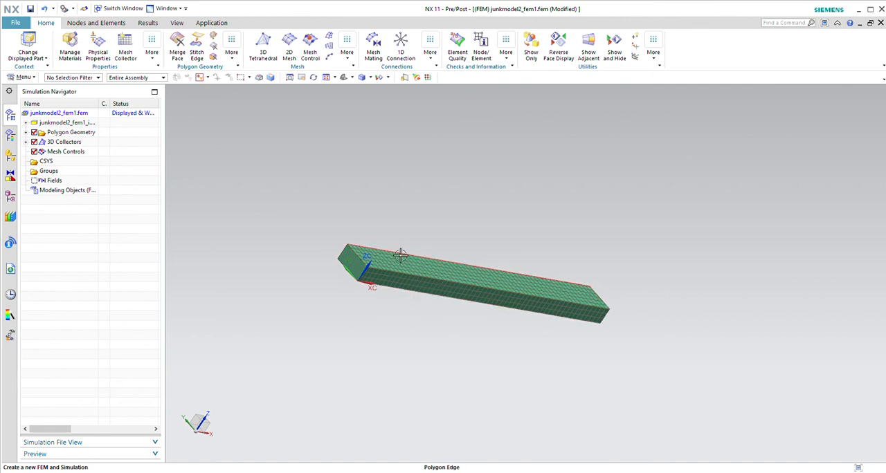
Make the simulation file the displayed part and apply a user-defined constraint to the lower edge of the end face at the coordinate origin
click(78, 115)
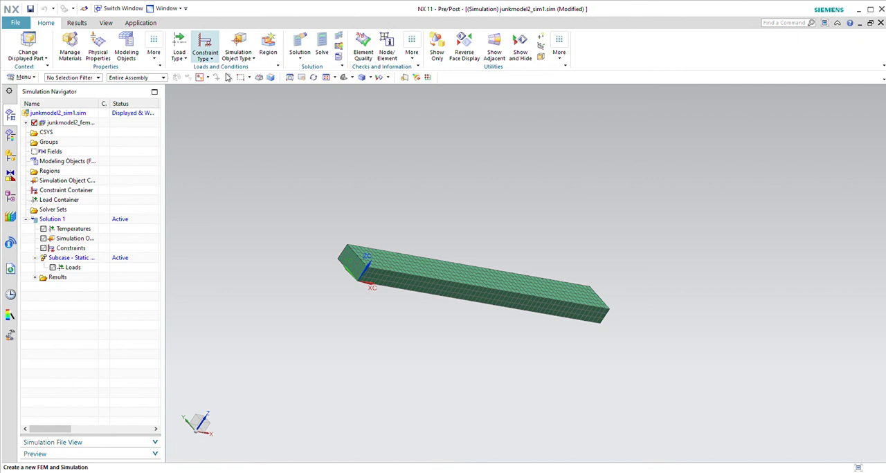
click(205, 46)
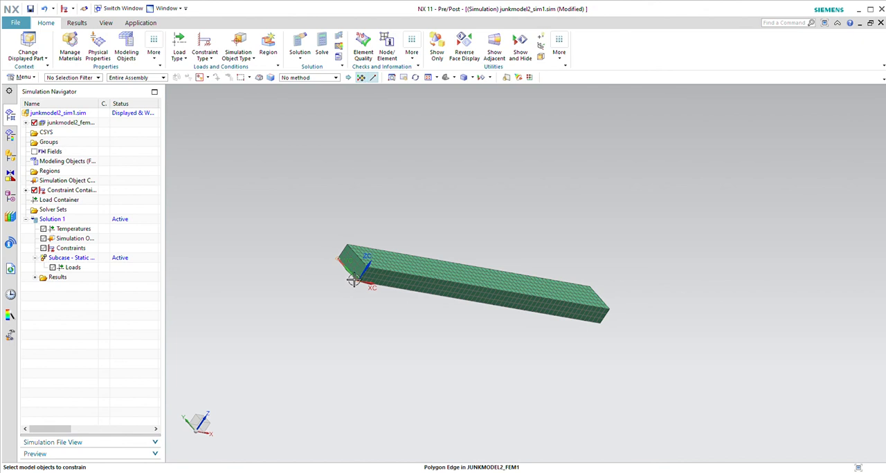
scroll(359, 325, up, 1)
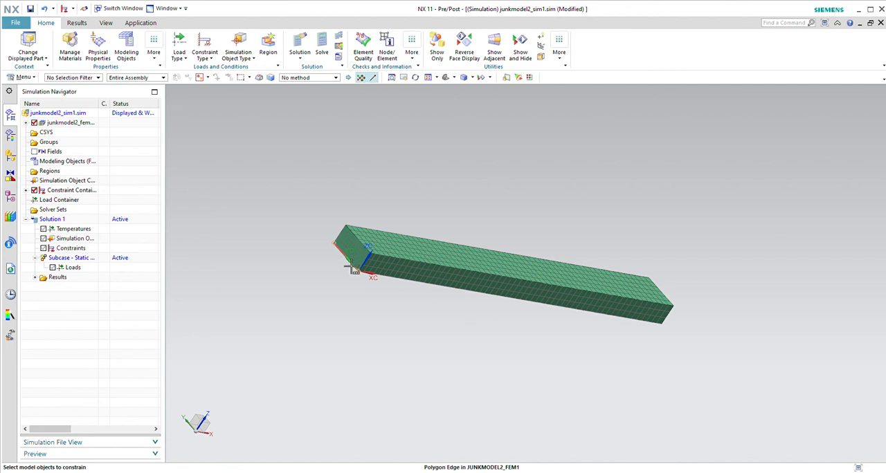
click(351, 268)
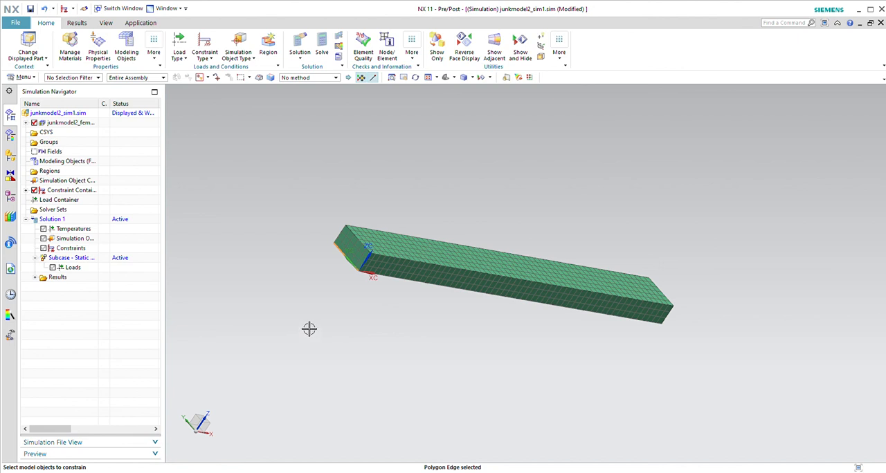
mouse_move(309, 330)
middle_down()
mouse_move(306, 323)
mouse_move(312, 326)
middle_up()
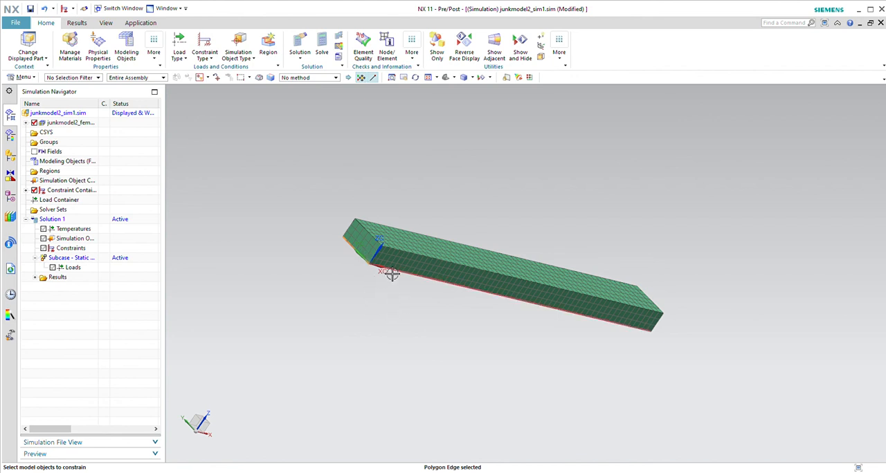
click(130, 288)
click(95, 399)
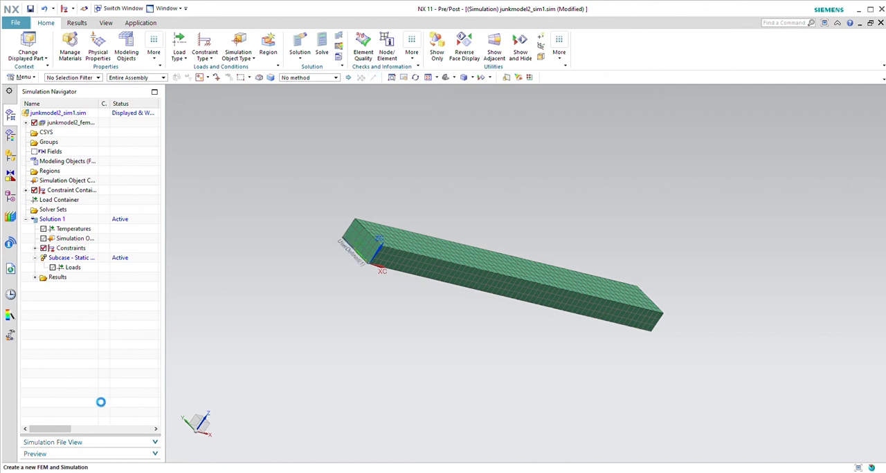
Apply a second user-defined constraint to the lower edge of the bar's end face opposite the coordinate origin
middle_drag(336, 359, 329, 354)
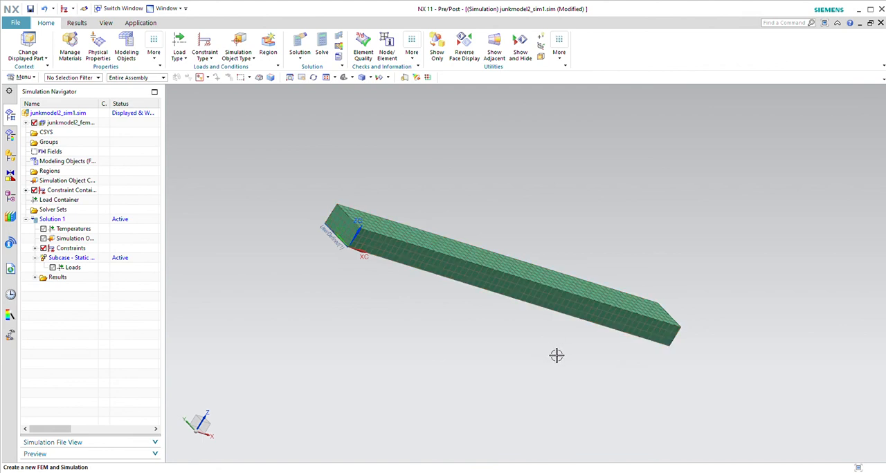
middle_drag(559, 356, 526, 335)
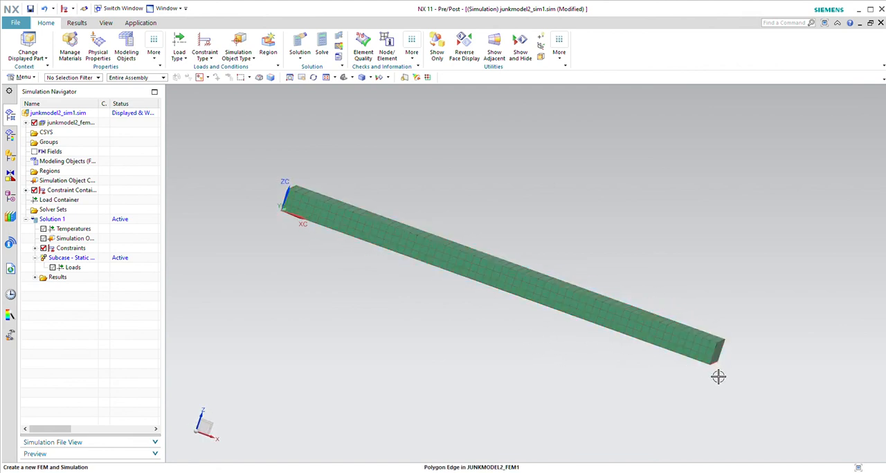
middle_drag(718, 376, 694, 378)
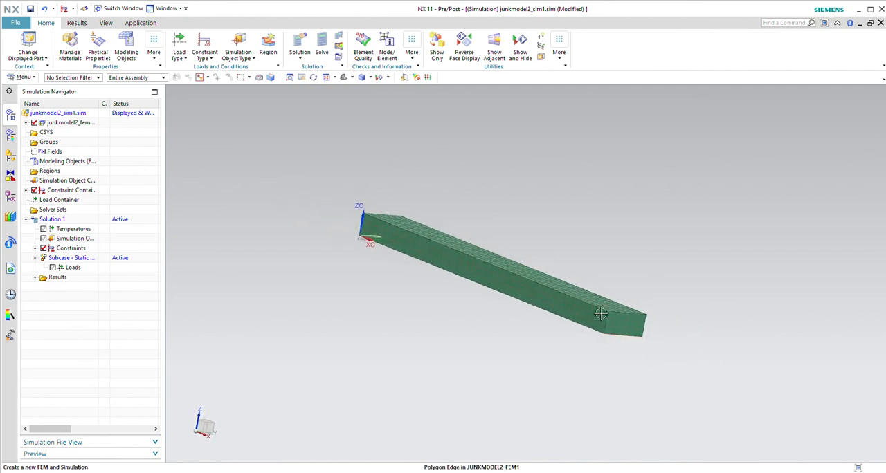
click(207, 50)
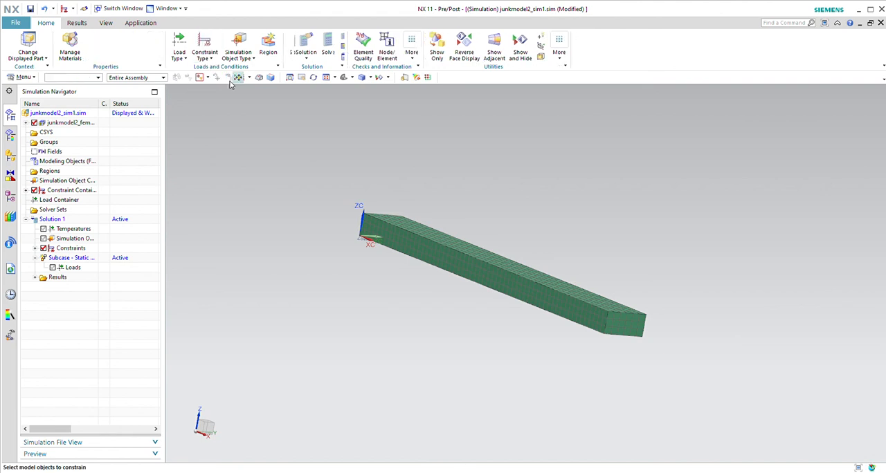
click(624, 344)
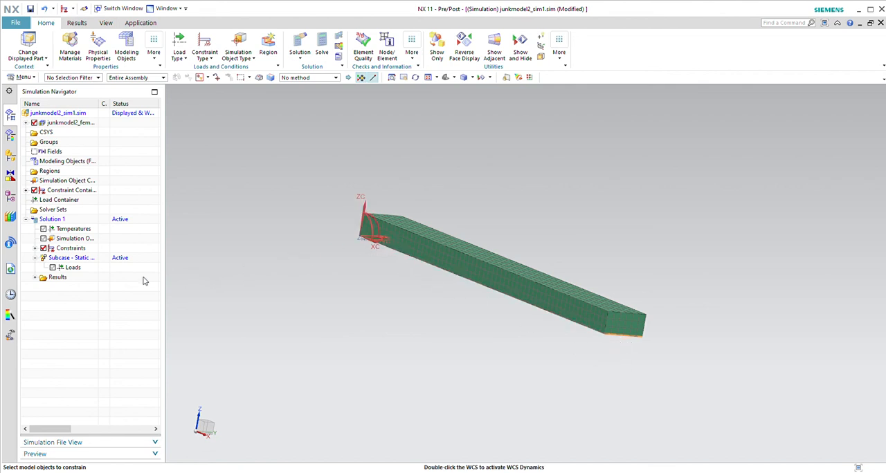
click(377, 253)
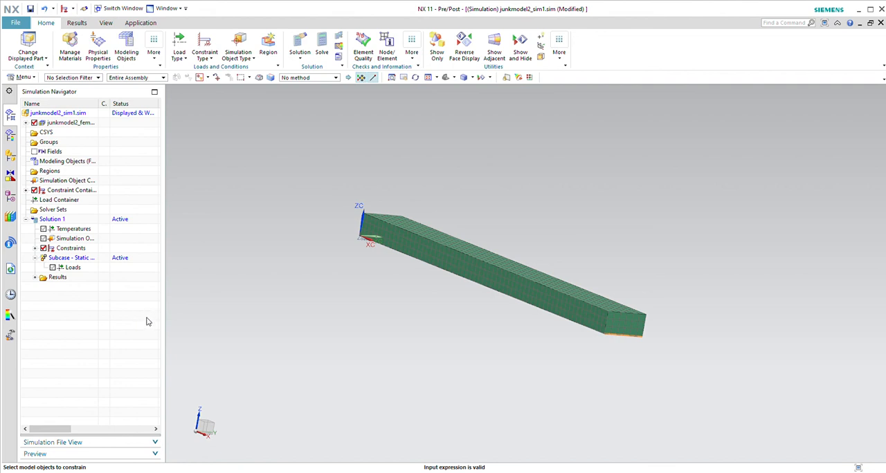
click(89, 396)
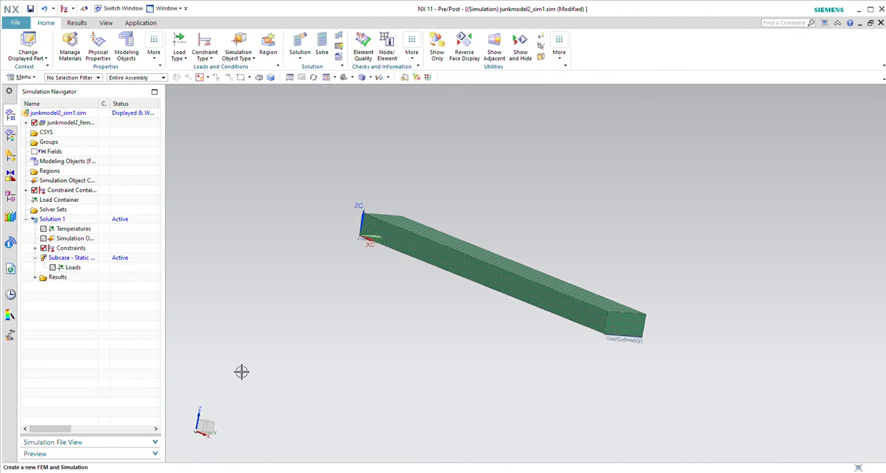